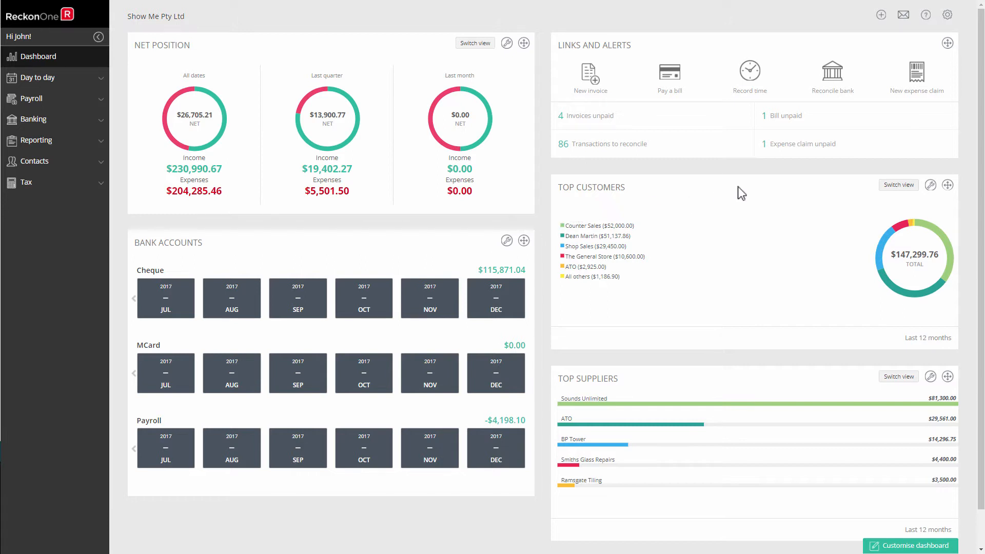
- Start a new Earnings pay item in the payroll settings and set its earnings type to Termination
click(947, 14)
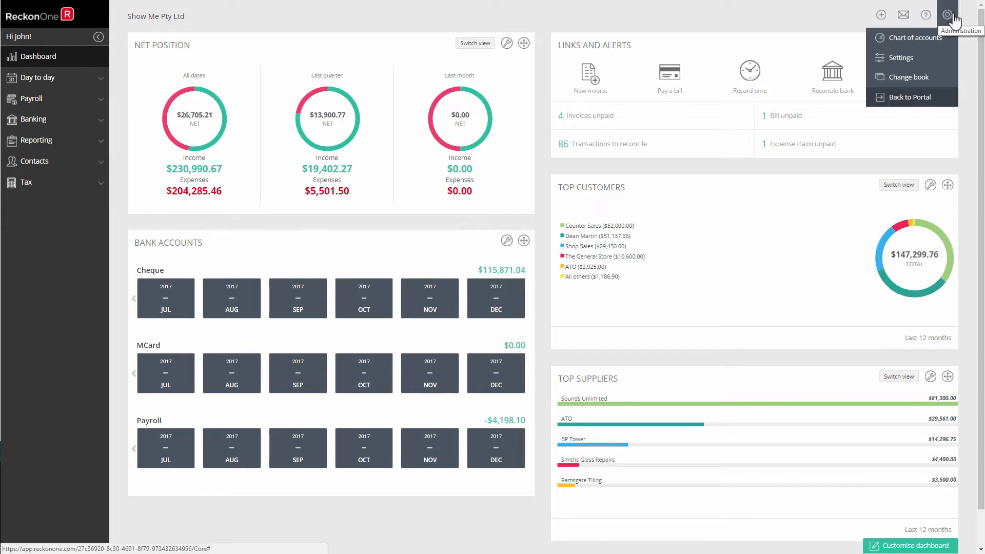
click(942, 56)
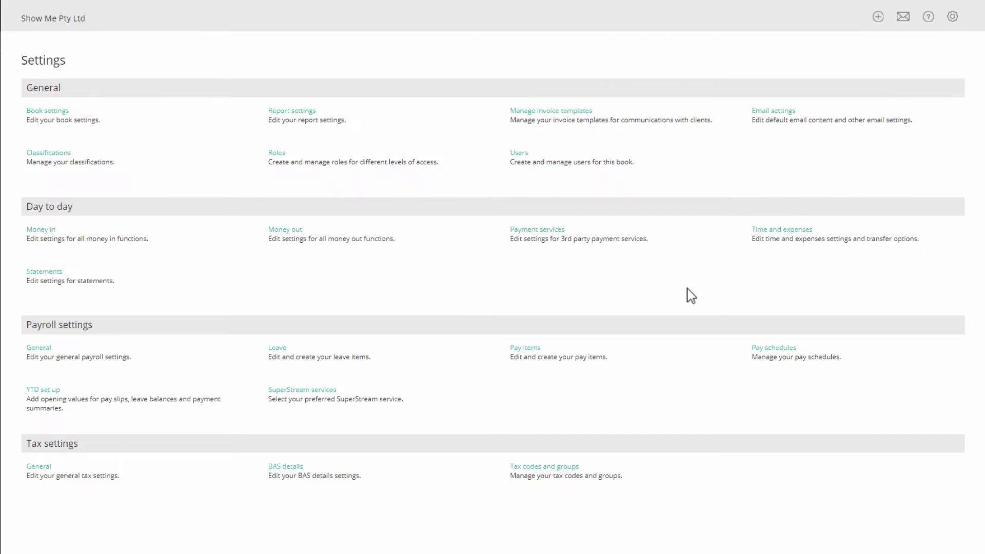
click(536, 350)
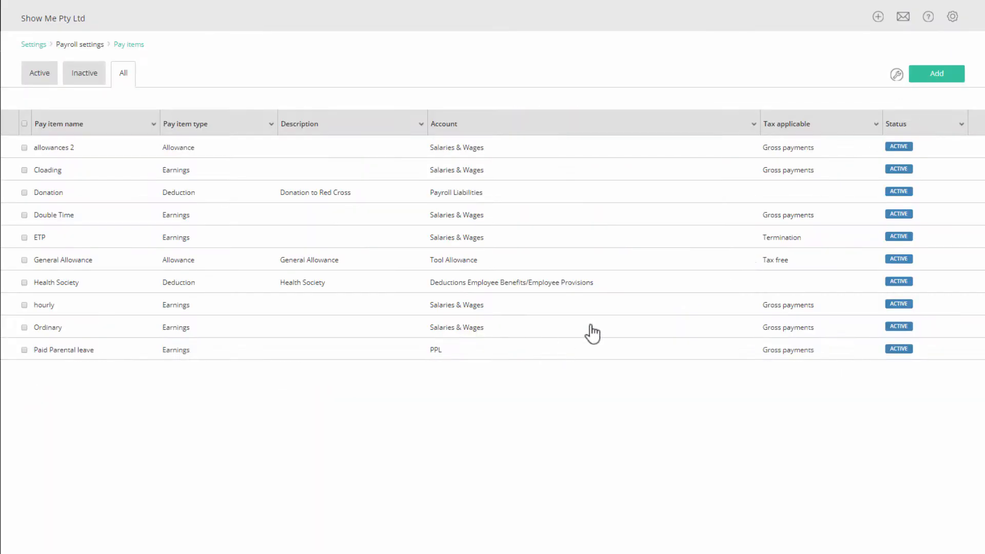
click(952, 75)
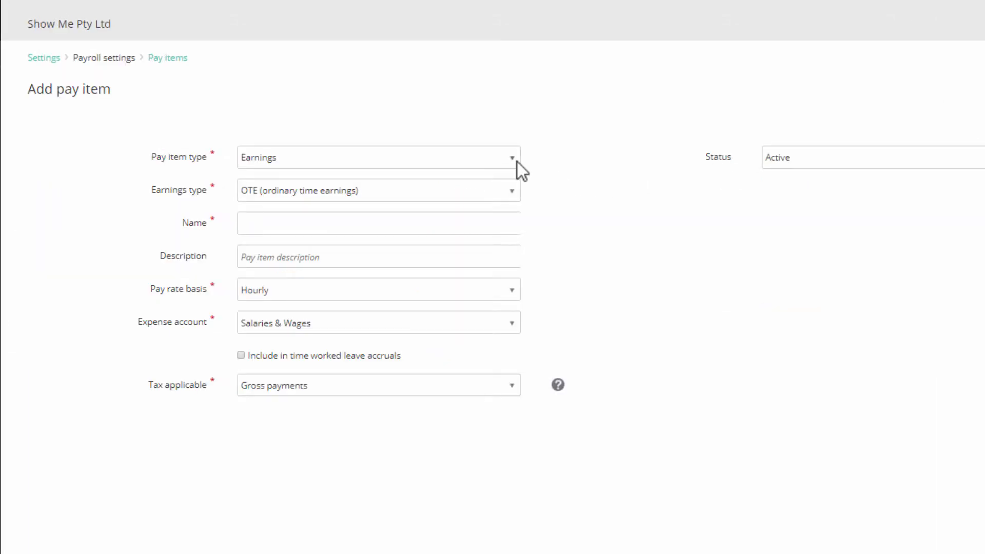
click(509, 191)
click(348, 273)
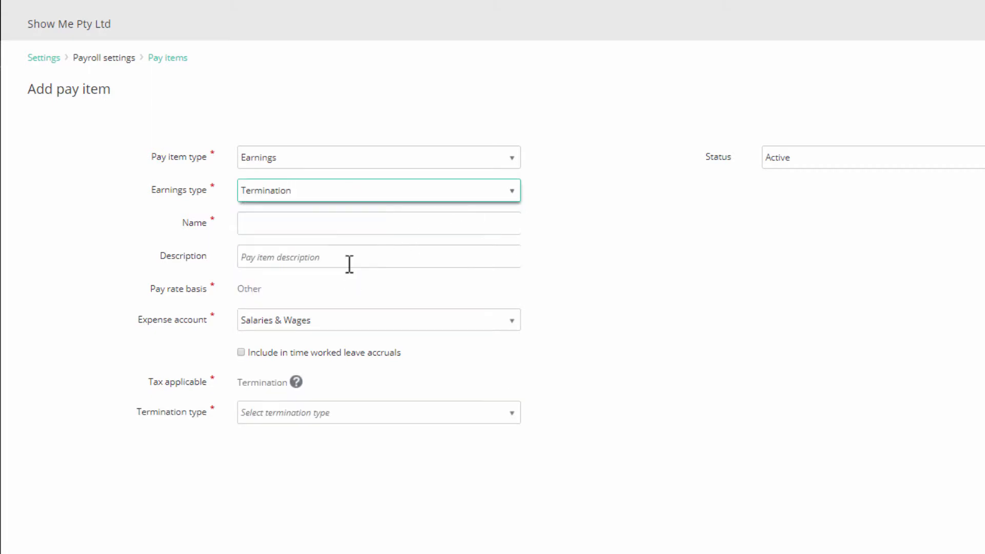
- Enter Termination Payments as name and description, choose All other termination payments as the termination type, and save the pay item
click(326, 229)
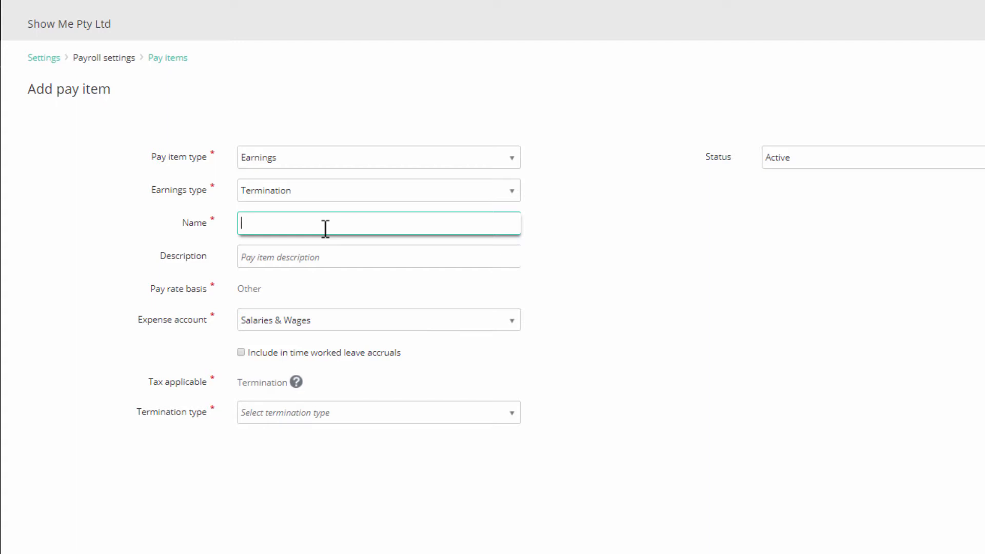
text(Termination Payments)
click(320, 257)
text(Termination Payments)
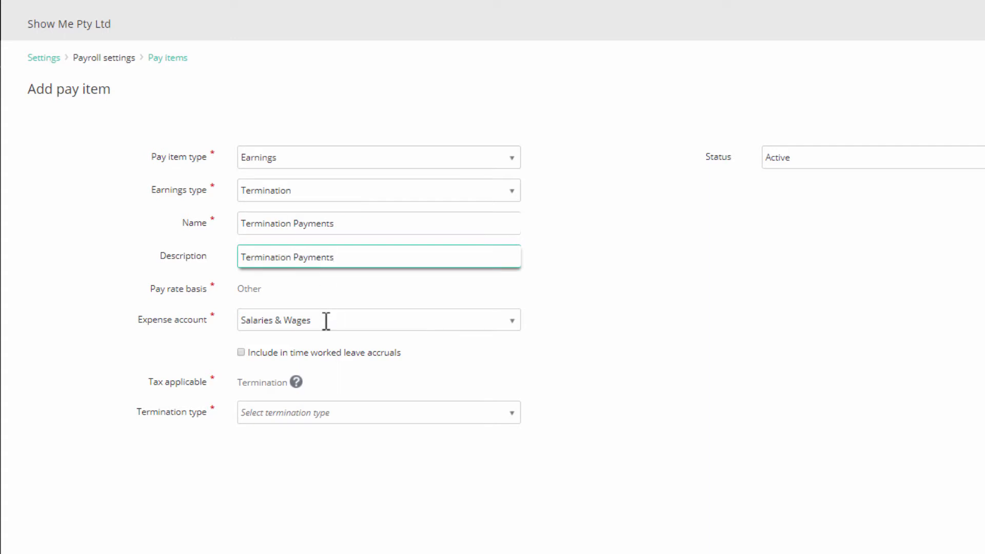
click(512, 416)
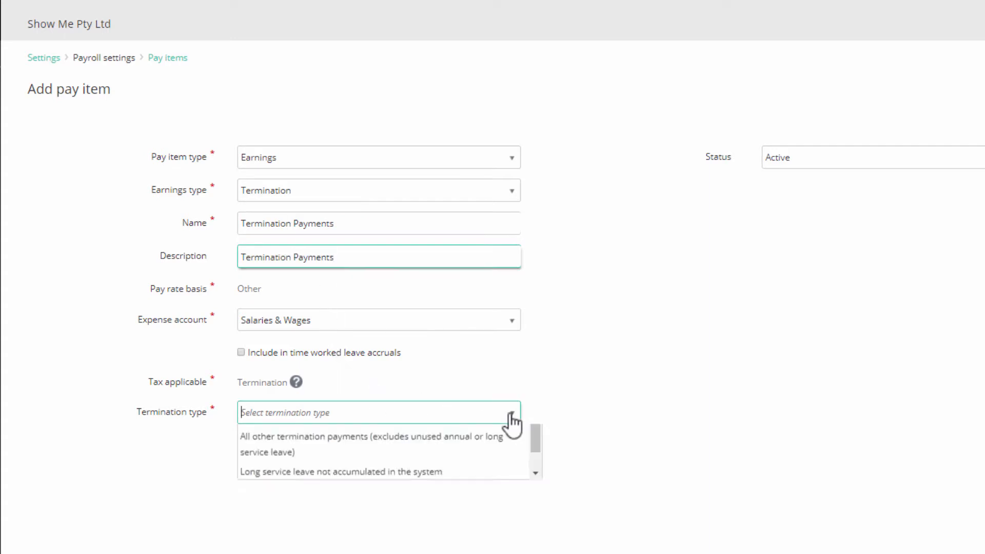
click(456, 536)
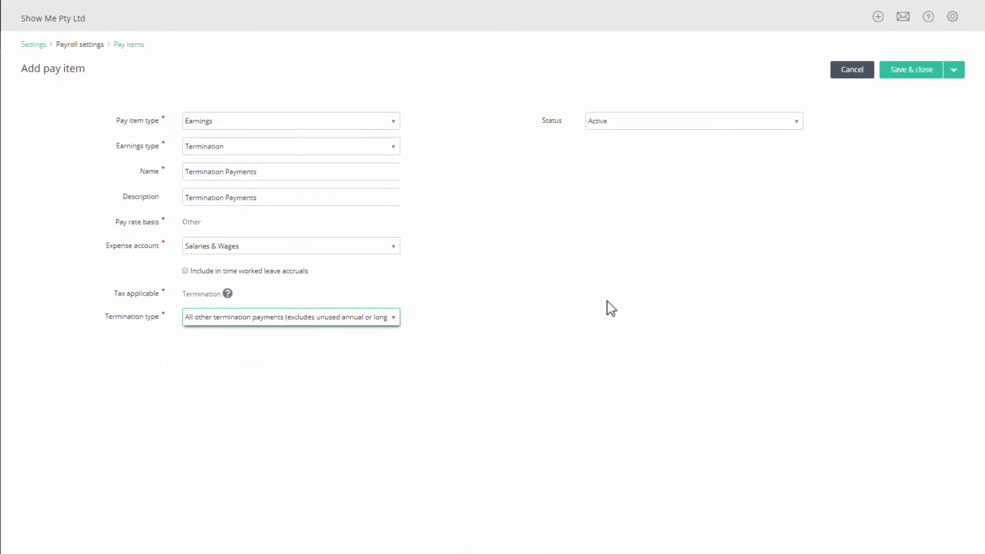
click(904, 77)
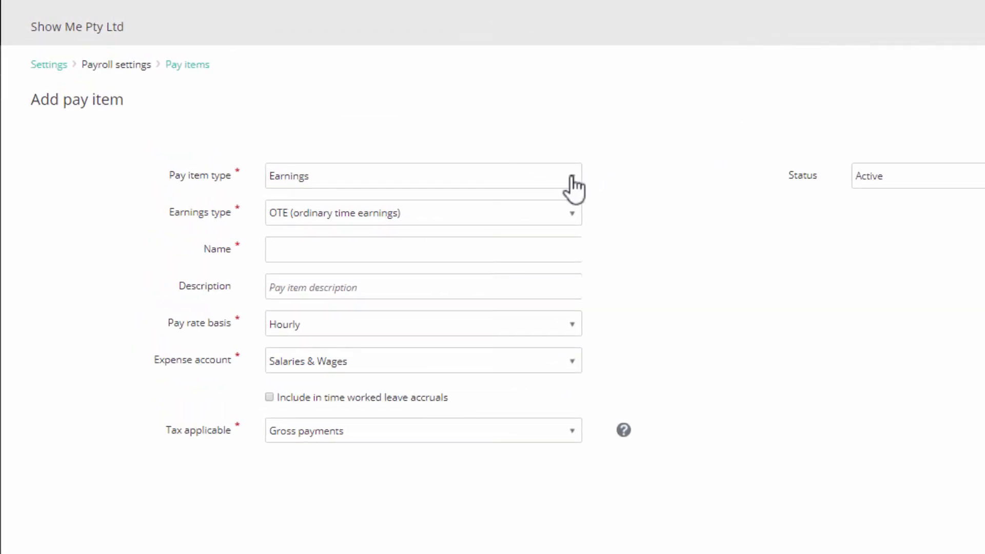
- Set the next new pay item's earnings type to Variable and enter Tax Free Redundancy as its name and description
click(568, 216)
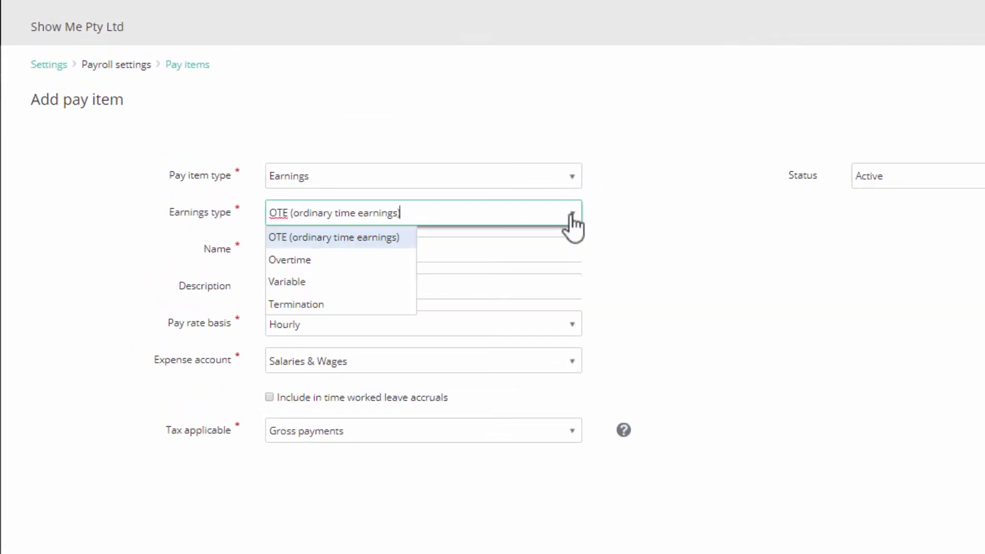
click(349, 280)
click(323, 248)
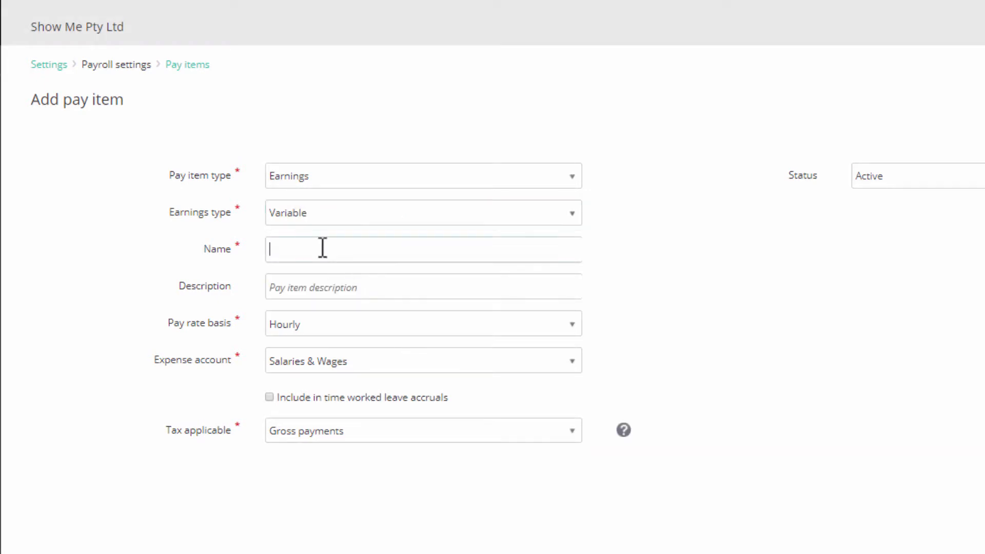
text(Tax Free Redundancy)
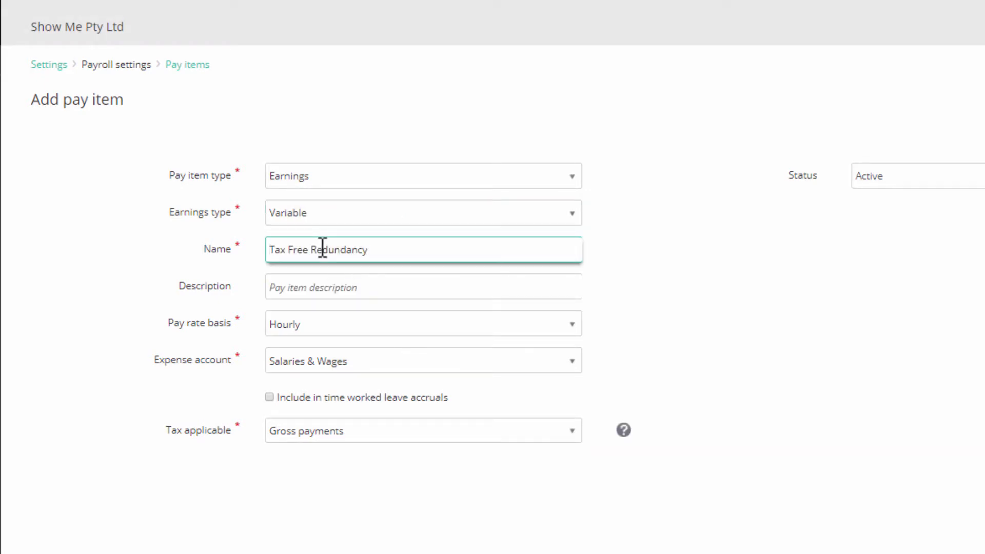
click(306, 289)
text(Tax Free Redundancy)
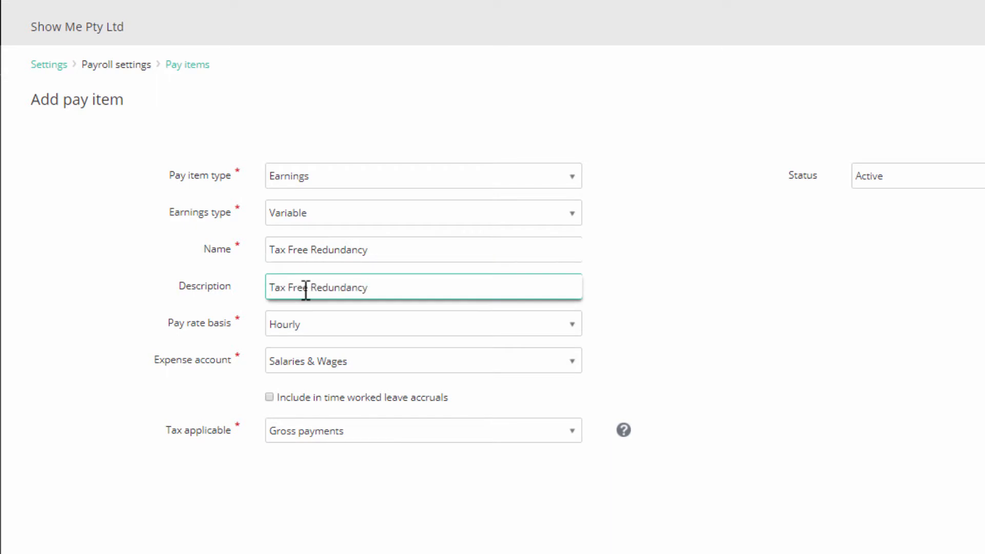
- Set the Tax Free Redundancy item's pay rate basis to Other and its tax applicable to Tax free, and save it
click(578, 330)
click(334, 377)
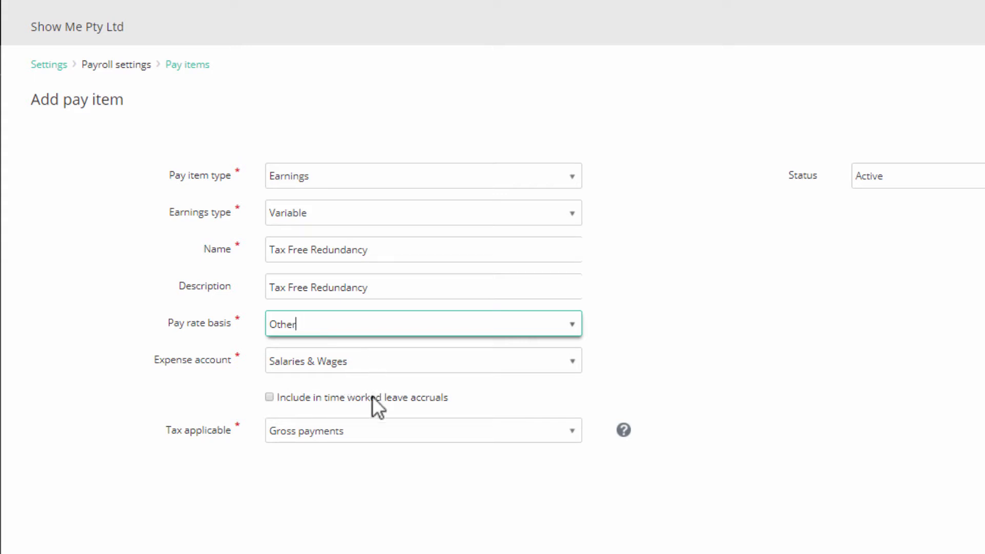
click(571, 431)
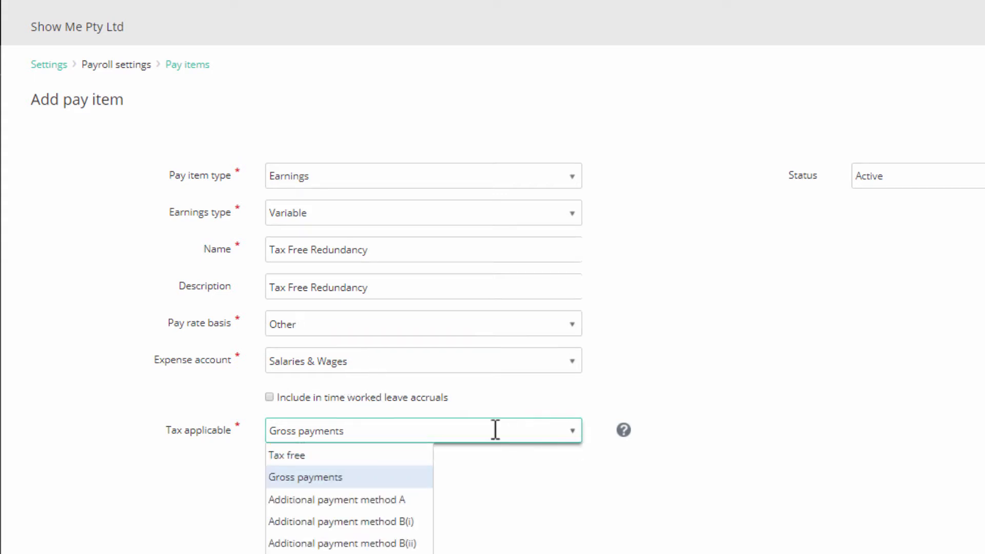
click(379, 446)
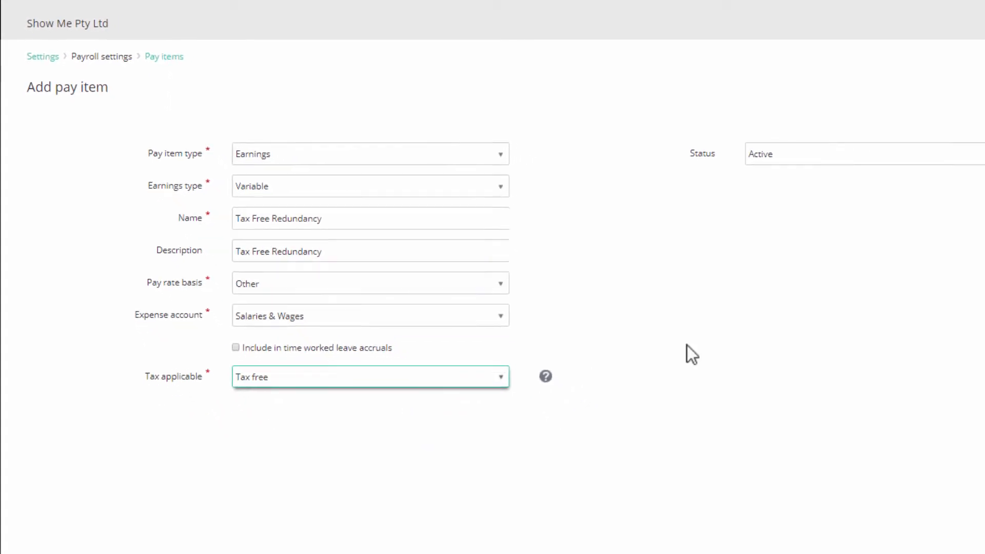
click(892, 81)
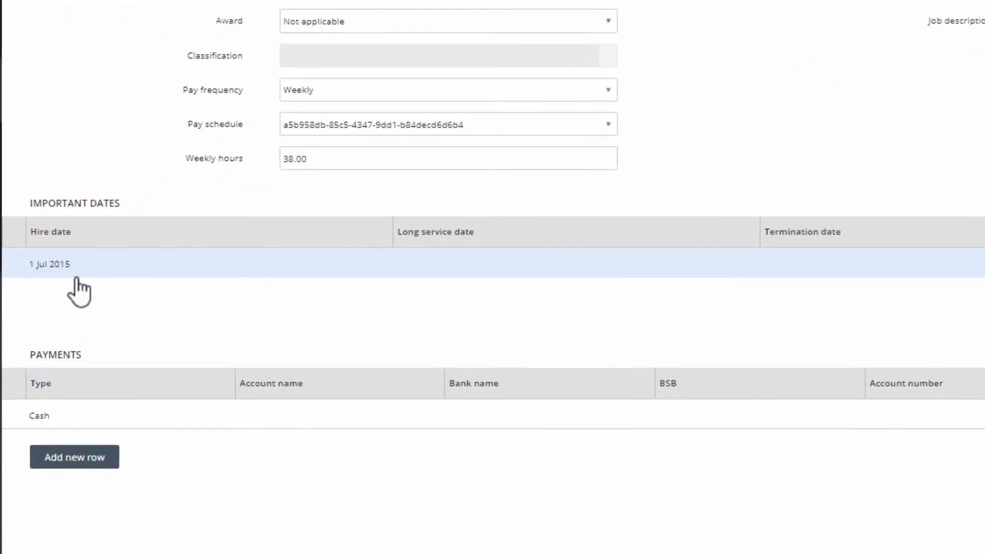
- Open the employment details of the fifth employee in the payroll's active employee list
click(181, 72)
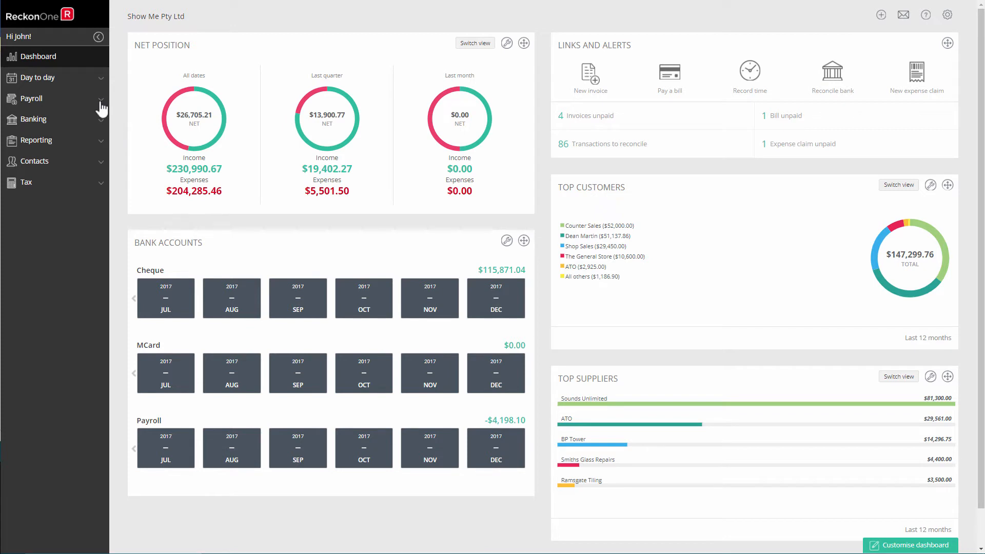
click(101, 101)
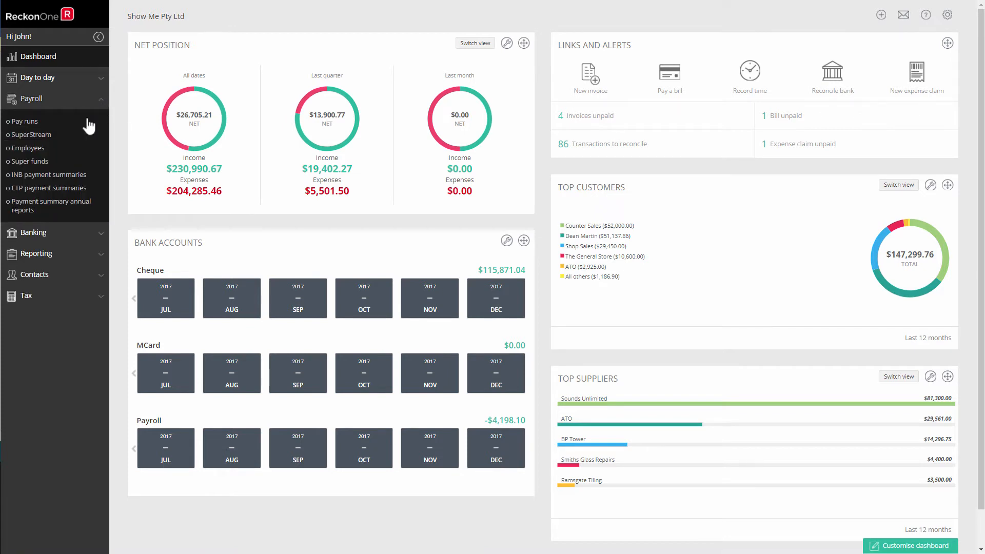
click(41, 149)
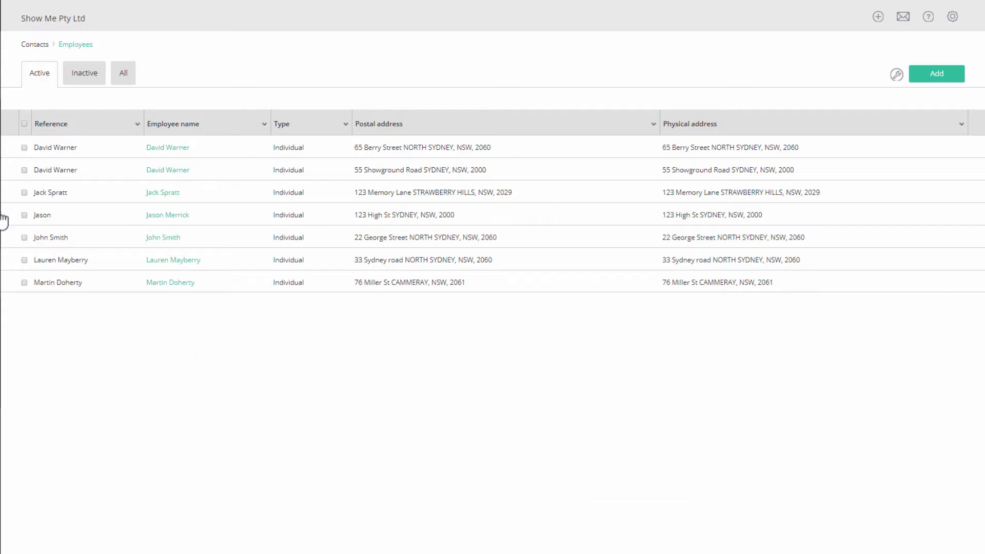
click(160, 238)
click(165, 81)
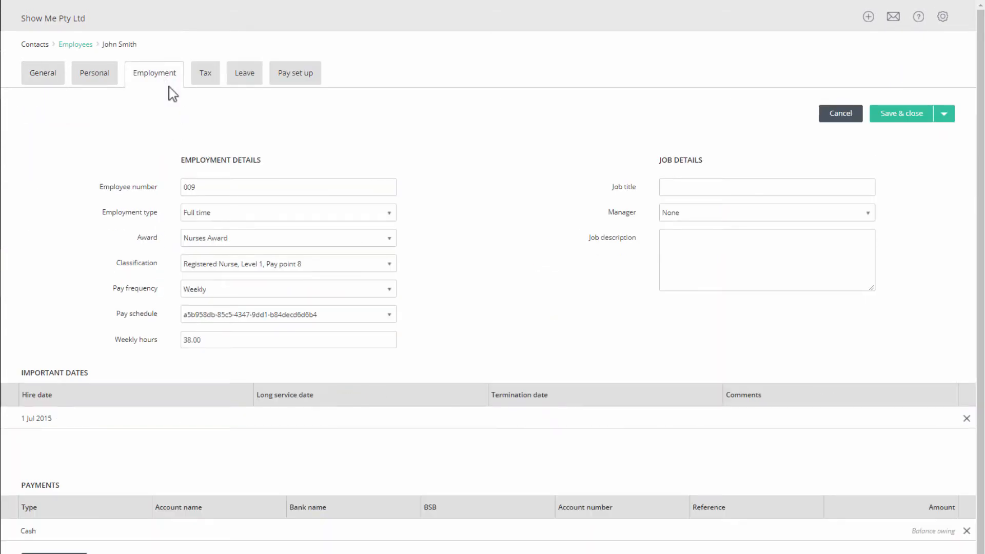
- Set the employee's termination date to 20 Oct 2017 with the reason Employee resigned, and create the unscheduled termination pay run
click(521, 427)
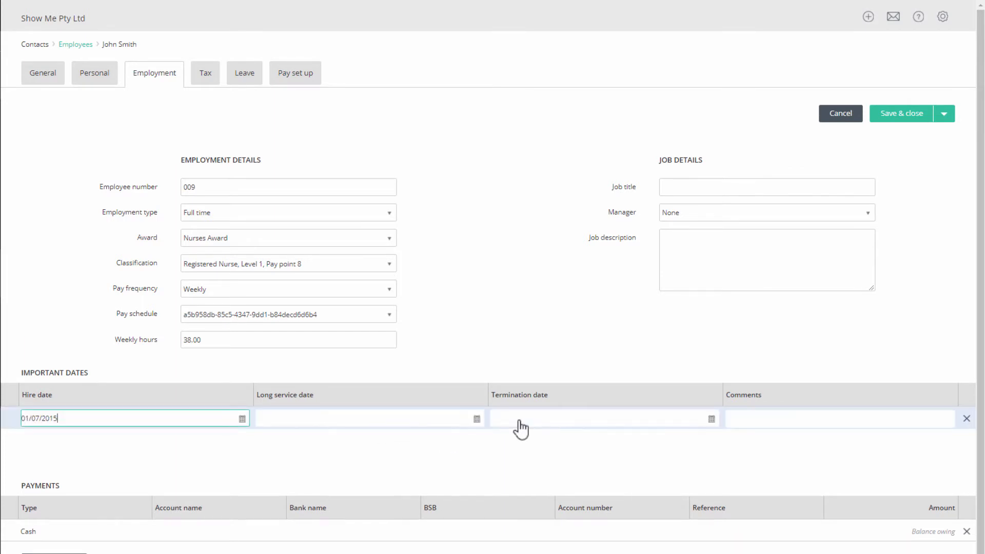
click(711, 421)
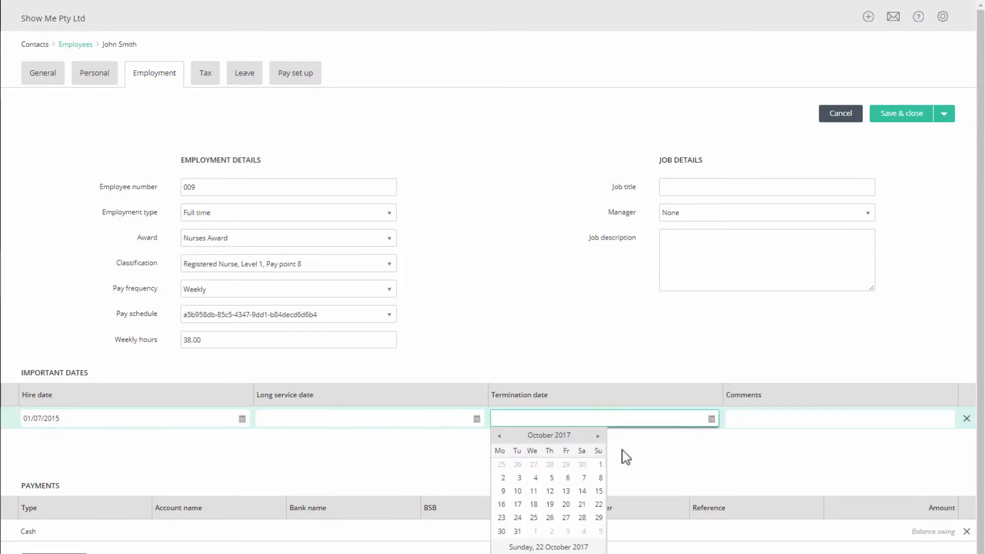
click(566, 504)
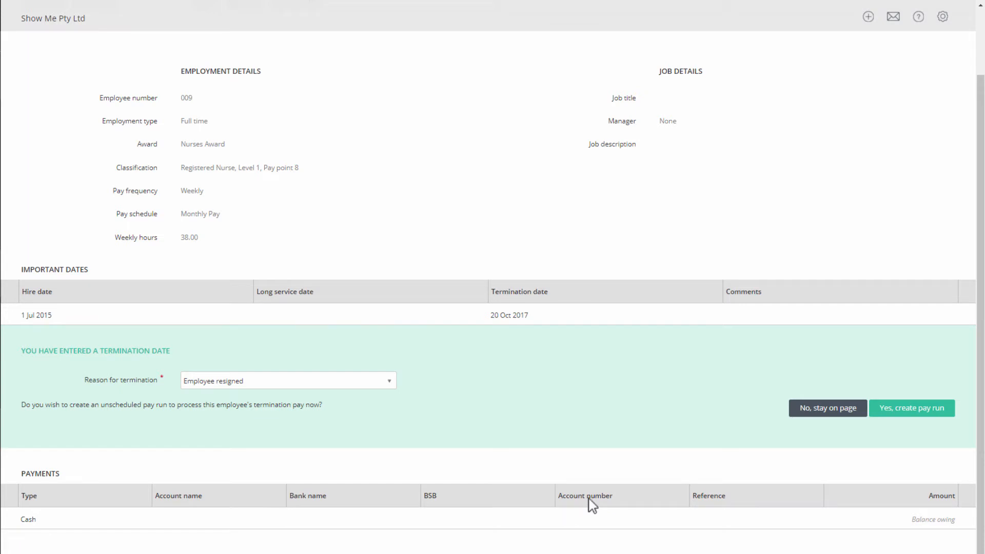
click(898, 416)
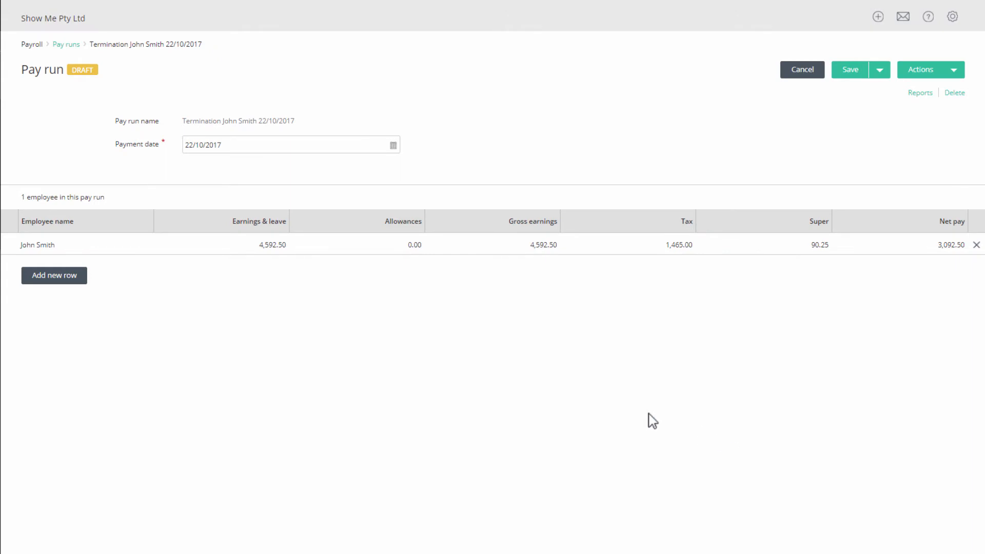
- Open the employee's pay in the draft run and add a Termination Payments earnings line with a rate of 6,000
click(234, 252)
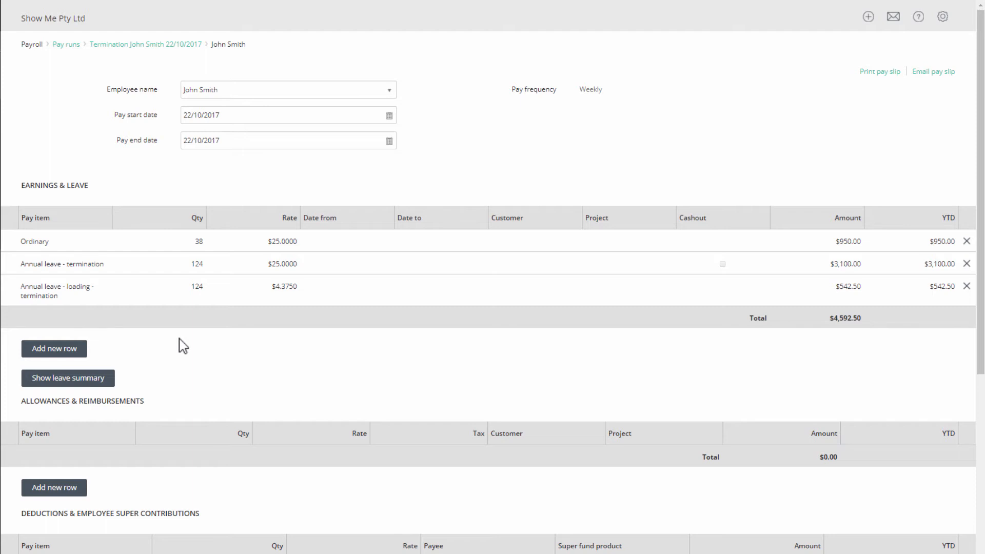
click(79, 348)
click(102, 322)
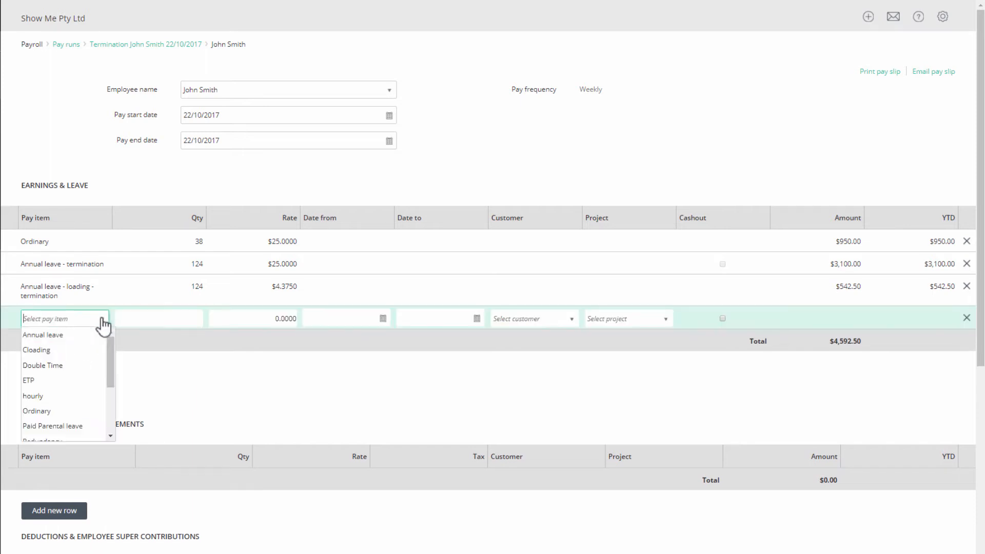
scroll(110, 390, down, 3)
click(95, 422)
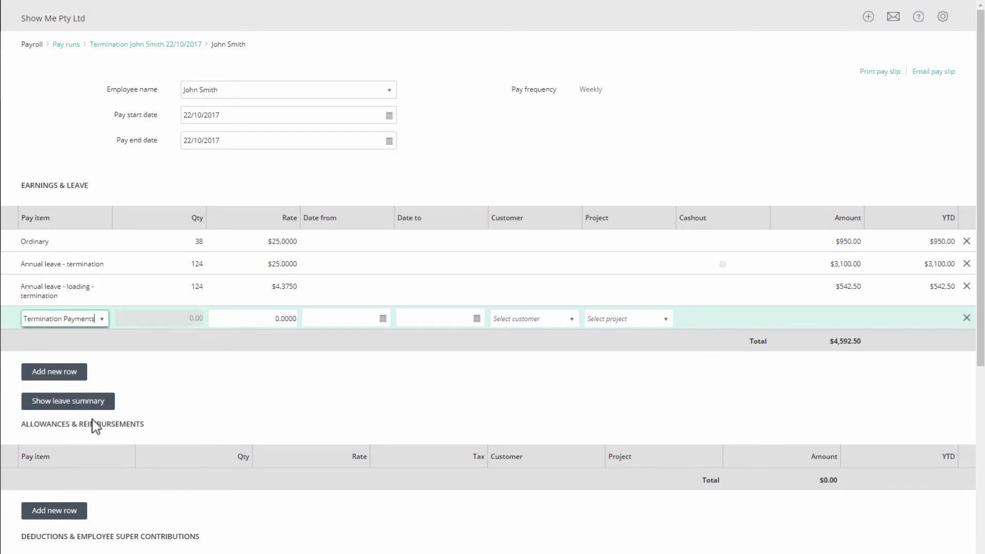
click(264, 318)
text(6000)
click(280, 344)
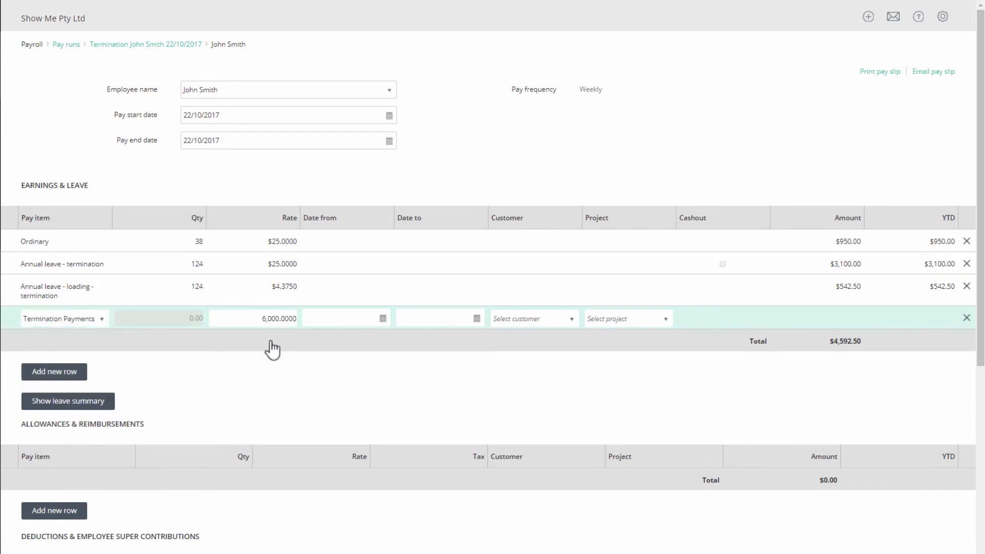
- Add a Tax Free Redundancy earnings line with a rate of 2,000 to the employee's pay
click(80, 371)
click(100, 341)
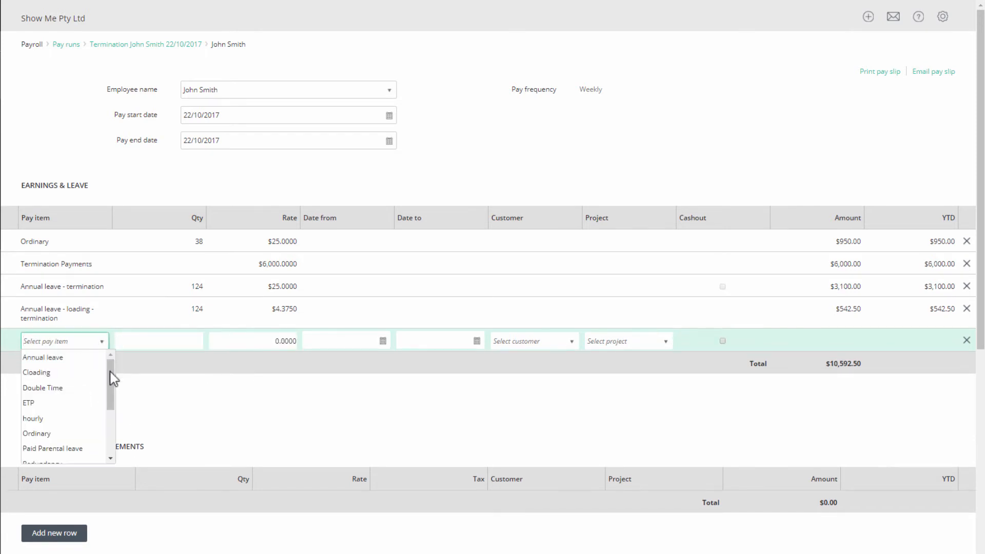
drag(110, 372, 110, 414)
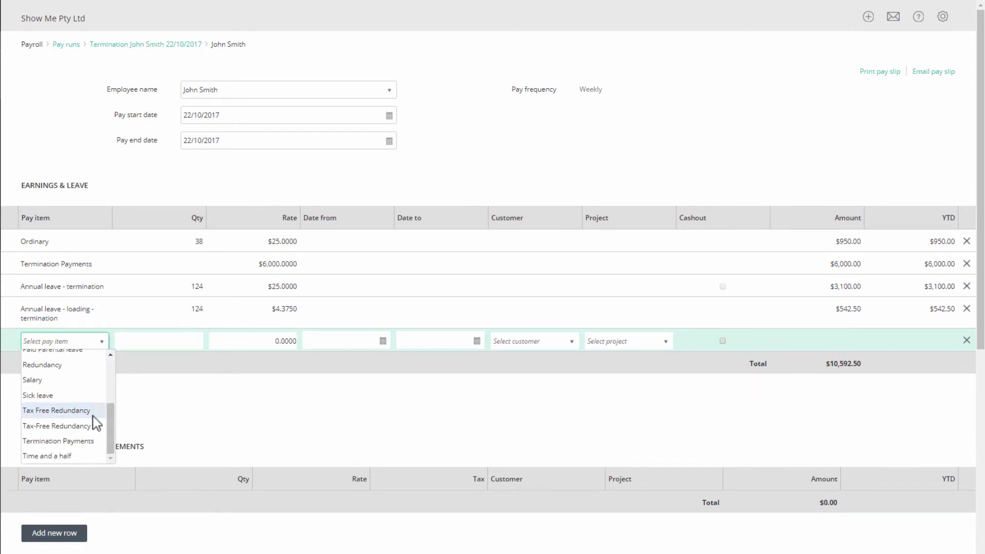
click(93, 416)
click(272, 342)
text(2000)
click(434, 400)
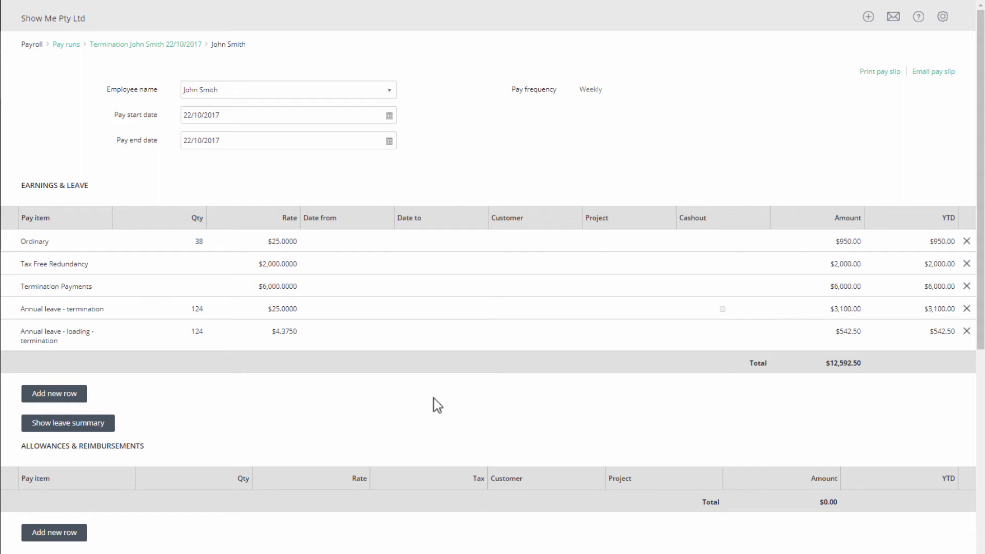
- In the pay's termination tax details, add a row with taxable component 2,000, ETP code R and tax withheld 500
scroll(434, 400, down, 9)
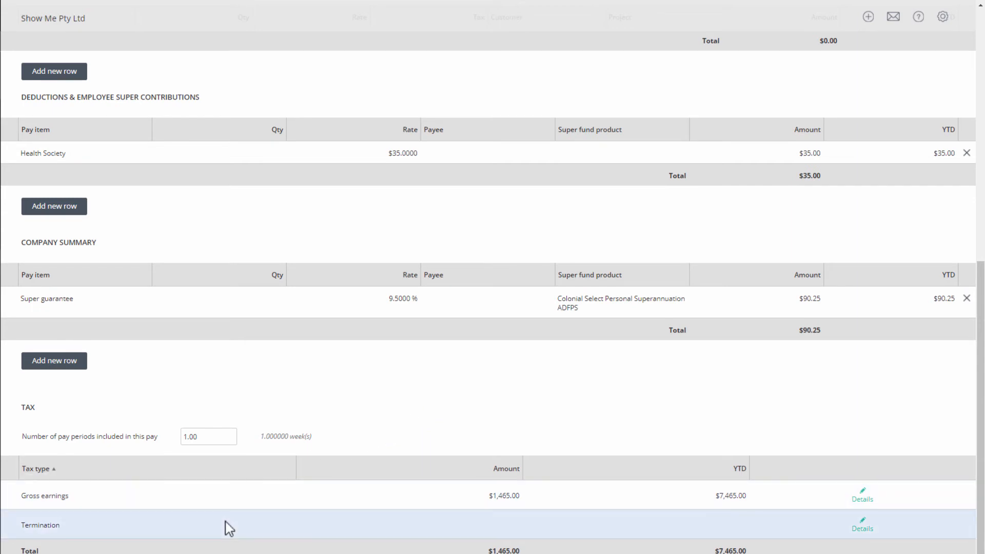
click(867, 530)
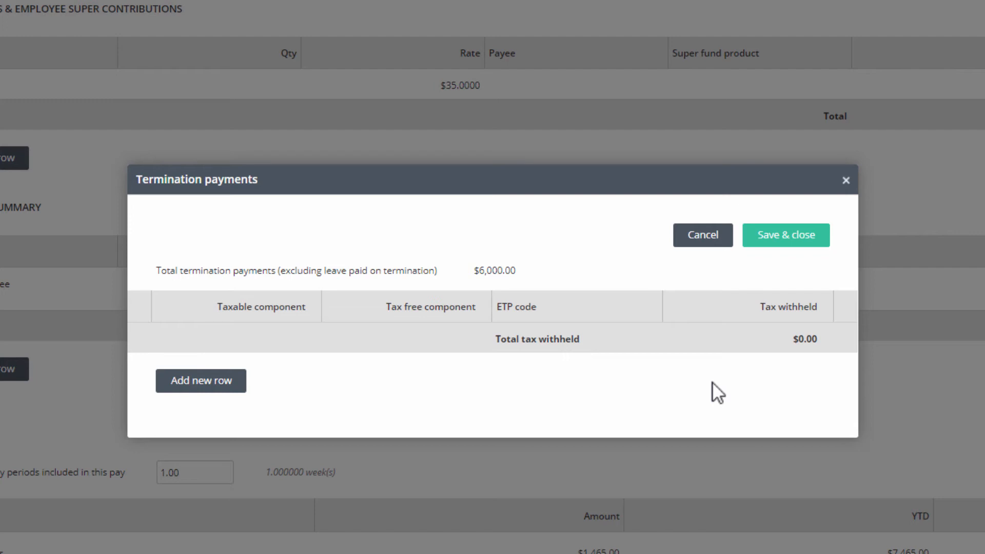
click(224, 380)
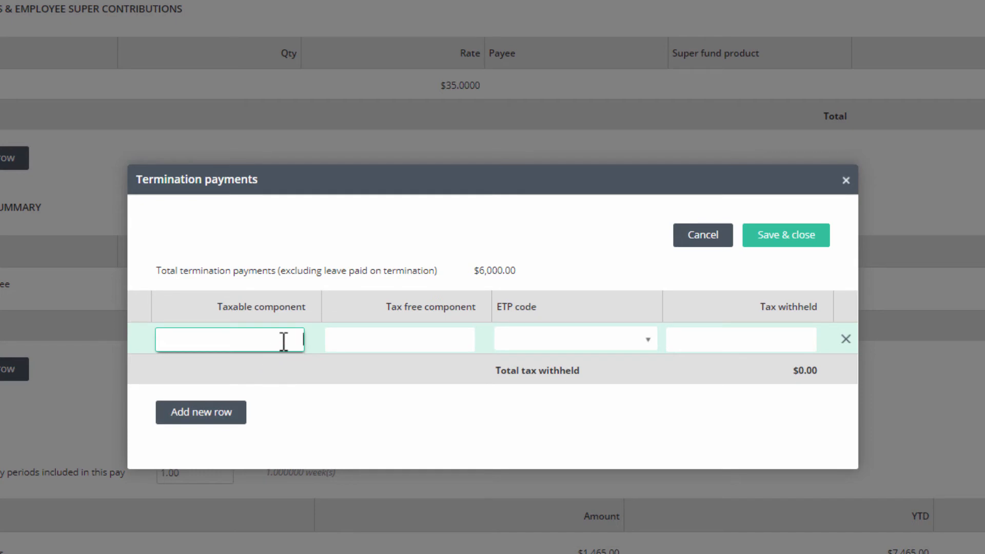
text(2000)
click(647, 343)
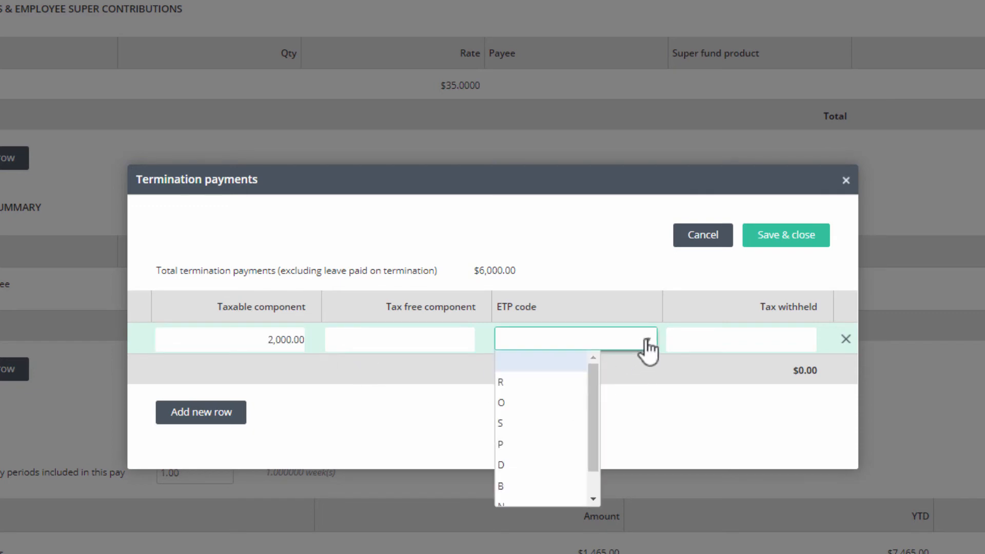
click(578, 382)
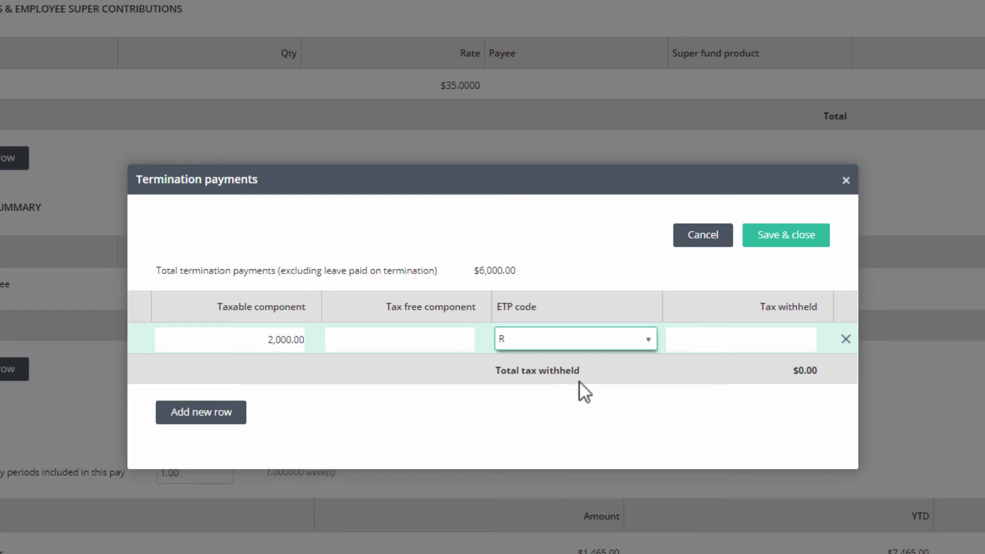
click(704, 336)
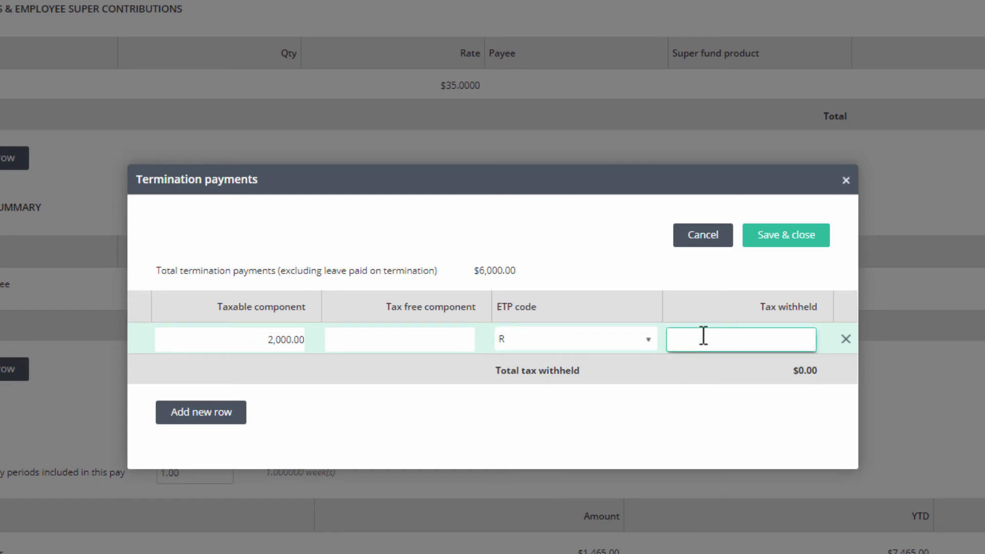
text(500)
- Add a second termination payment row with taxable component 4,000, ETP code O and tax withheld 1,000, and save the details
click(229, 415)
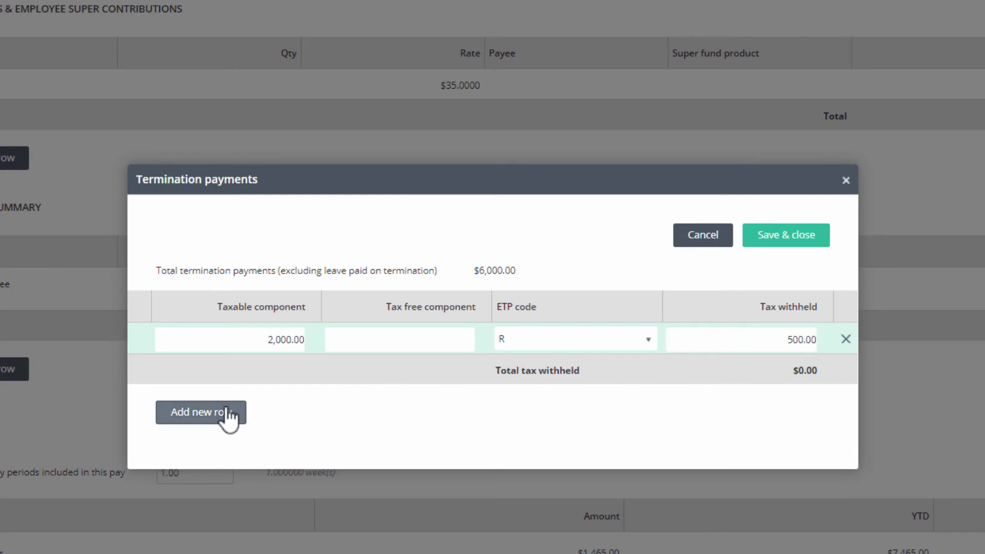
text(4000)
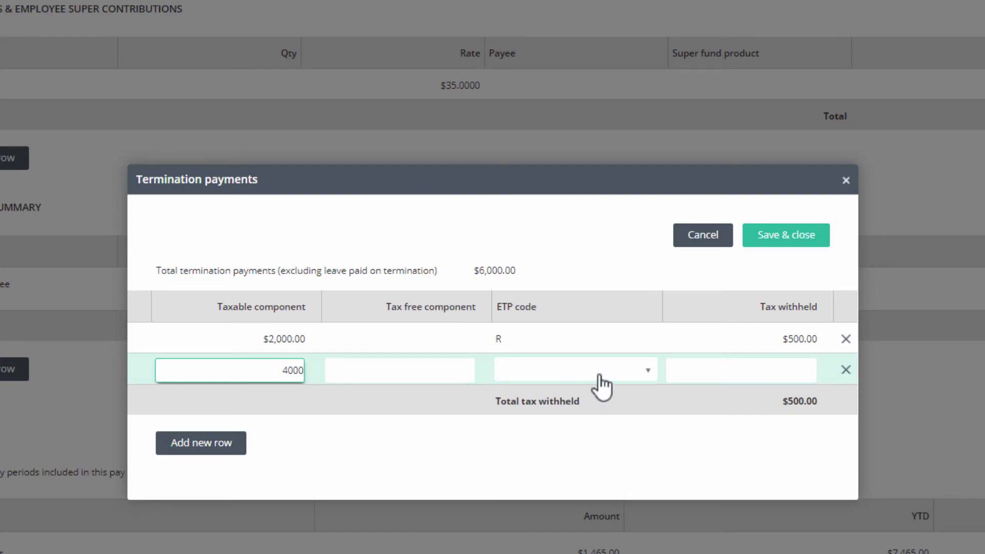
click(641, 371)
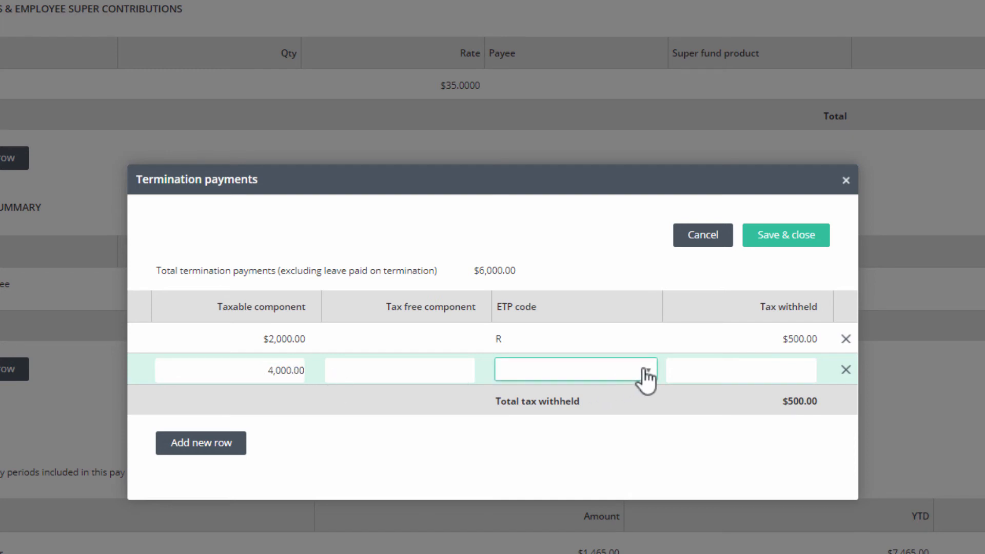
click(572, 433)
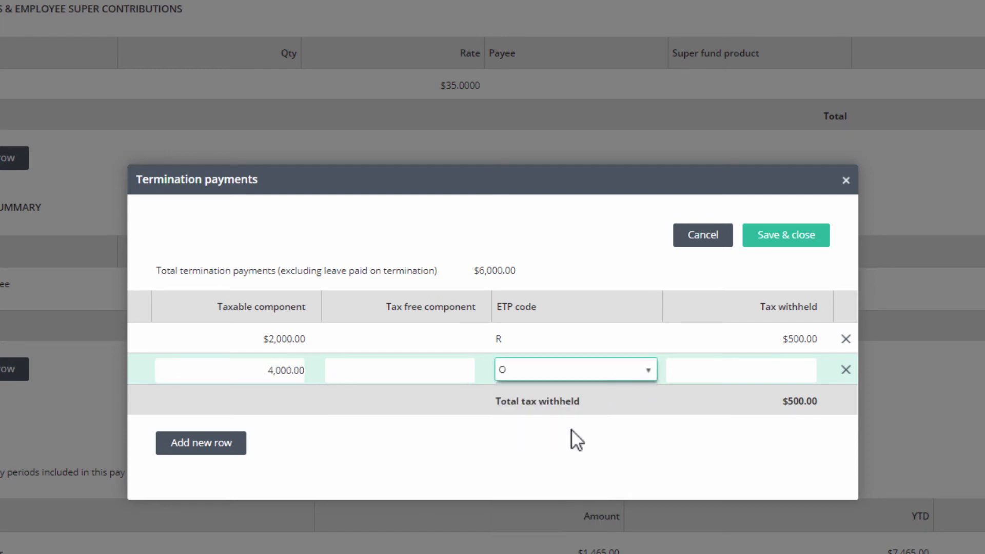
click(748, 369)
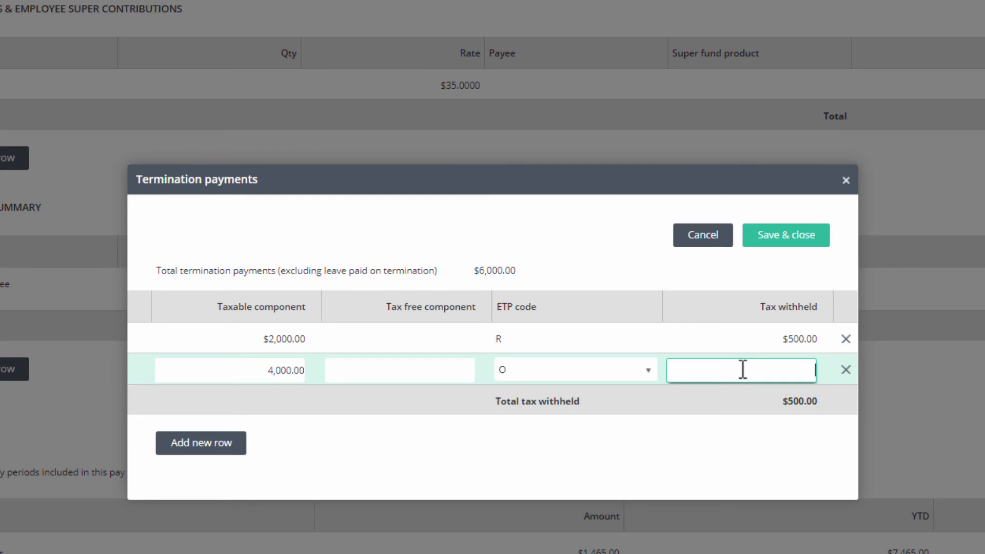
text(1000)
click(742, 456)
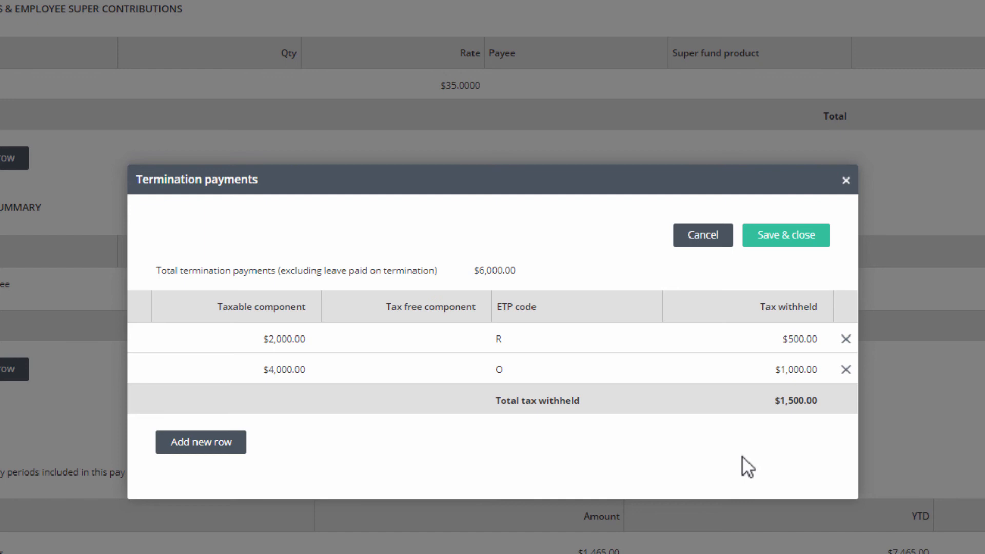
click(786, 235)
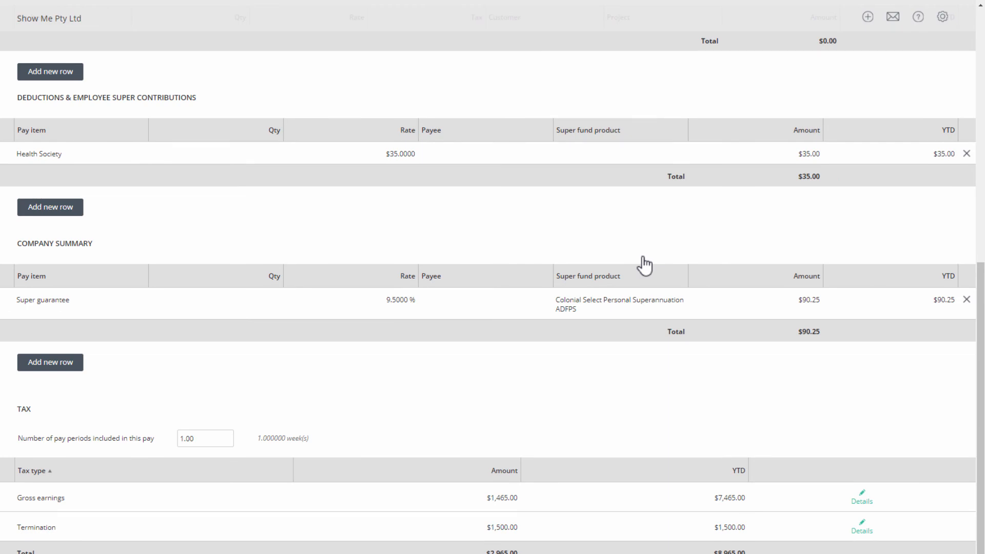
- Return from the employee's pay to the draft termination pay run and finish the pay run
scroll(502, 274, up, 5)
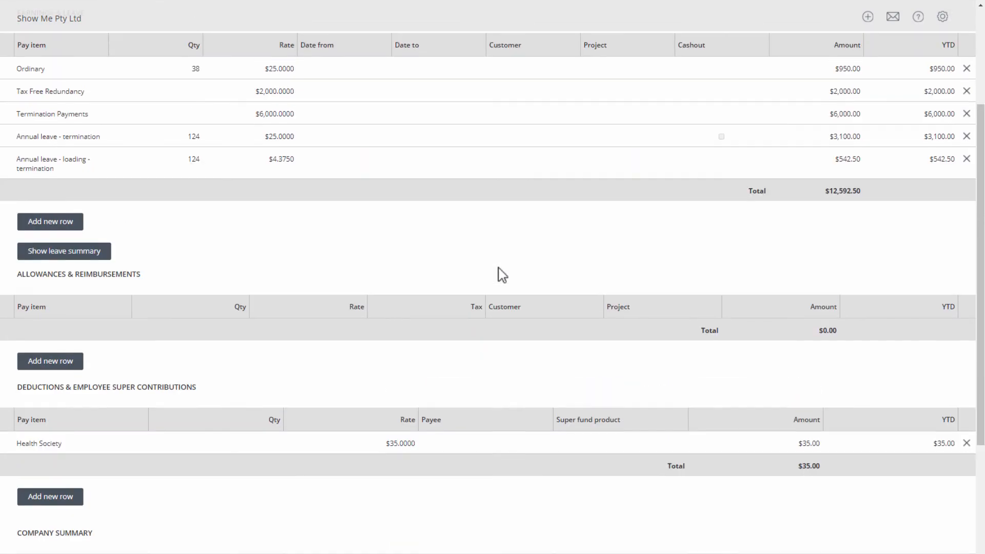
scroll(502, 274, up, 3)
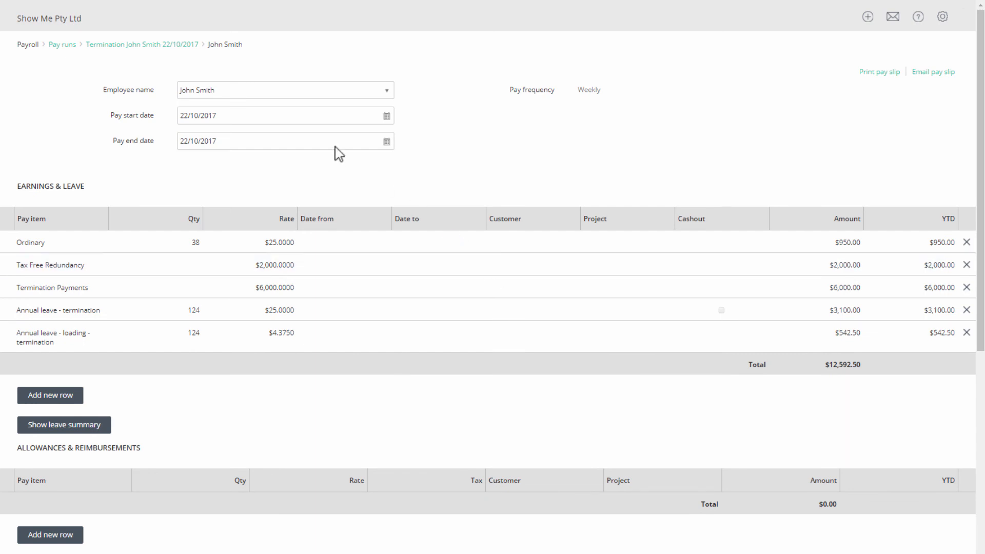
click(179, 46)
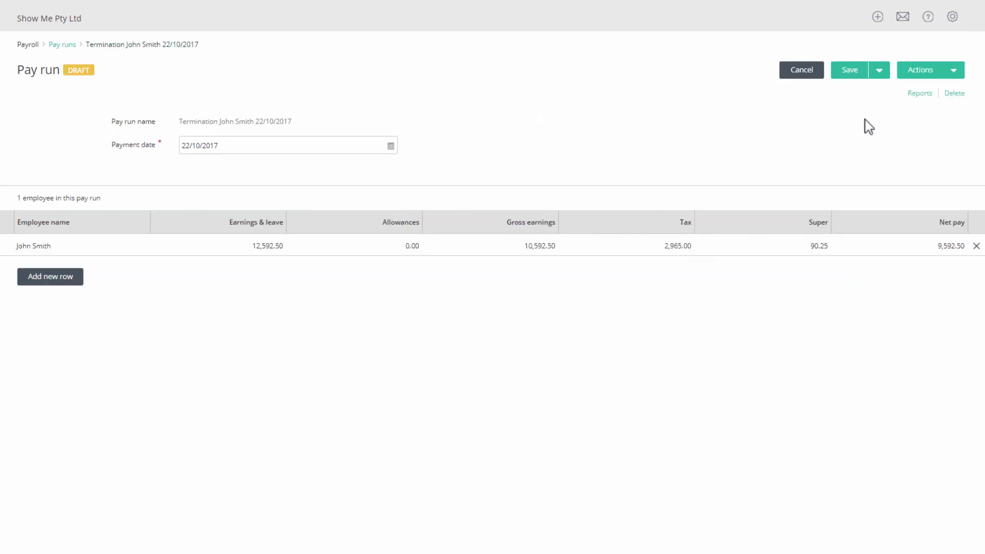
click(955, 75)
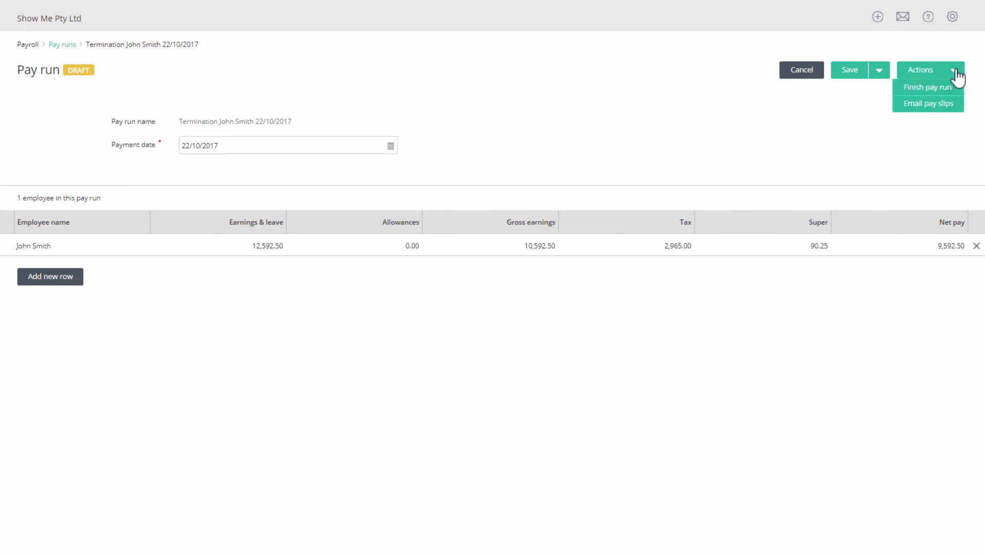
click(950, 88)
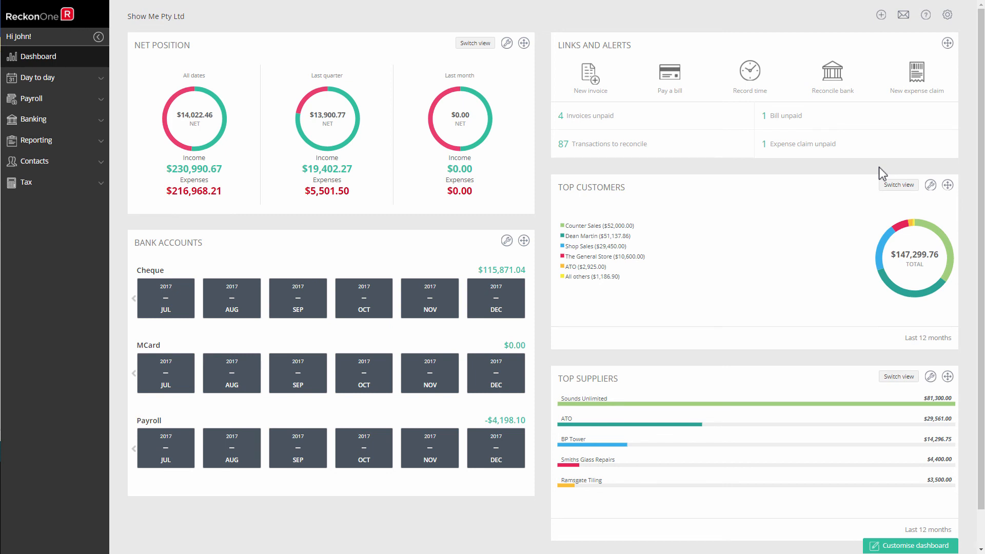
- Start a new set of payment summary balances in the payroll YTD set up
click(947, 19)
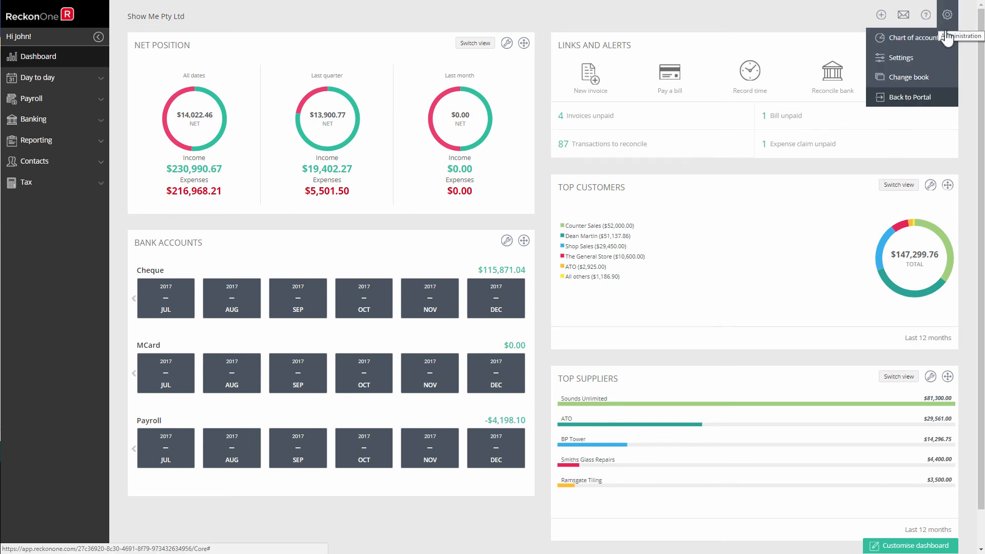
click(936, 60)
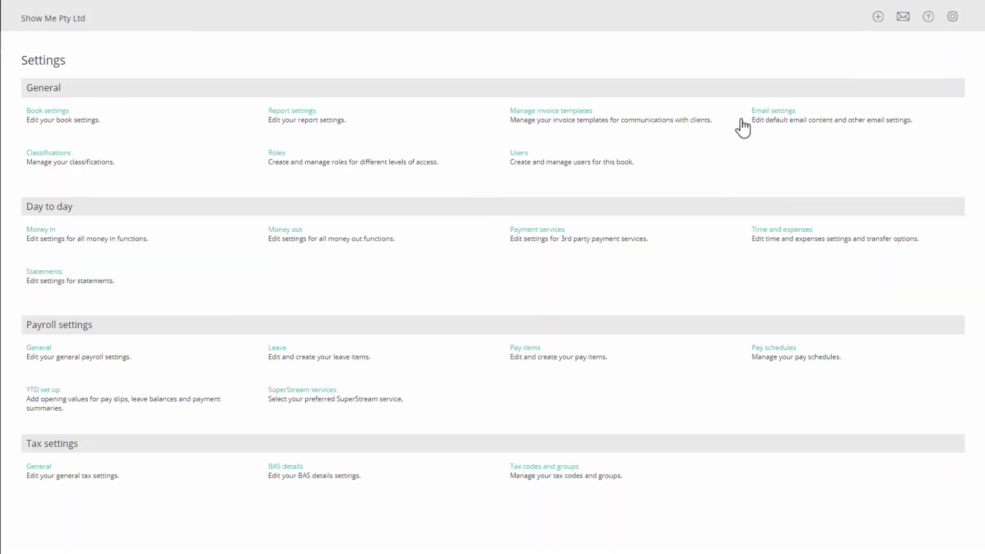
click(54, 394)
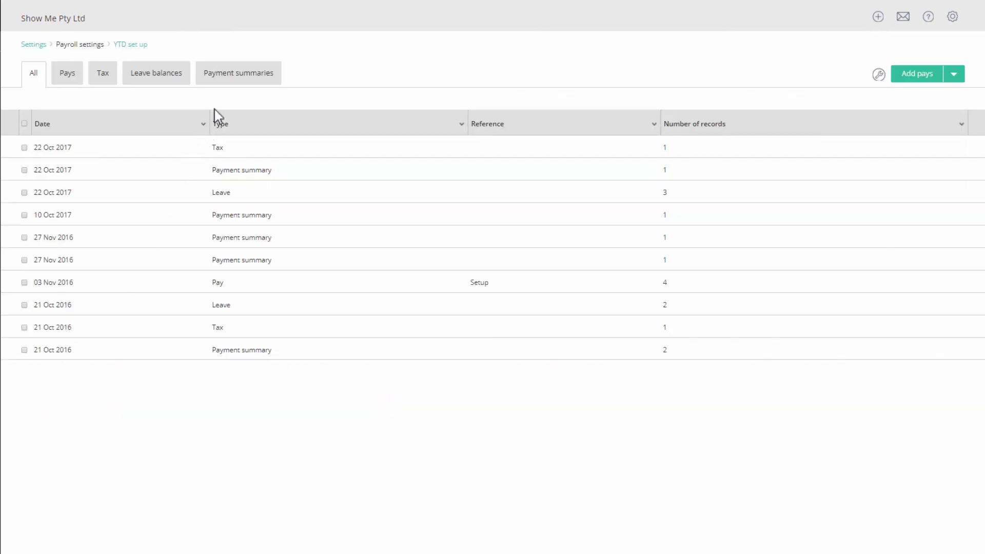
click(235, 76)
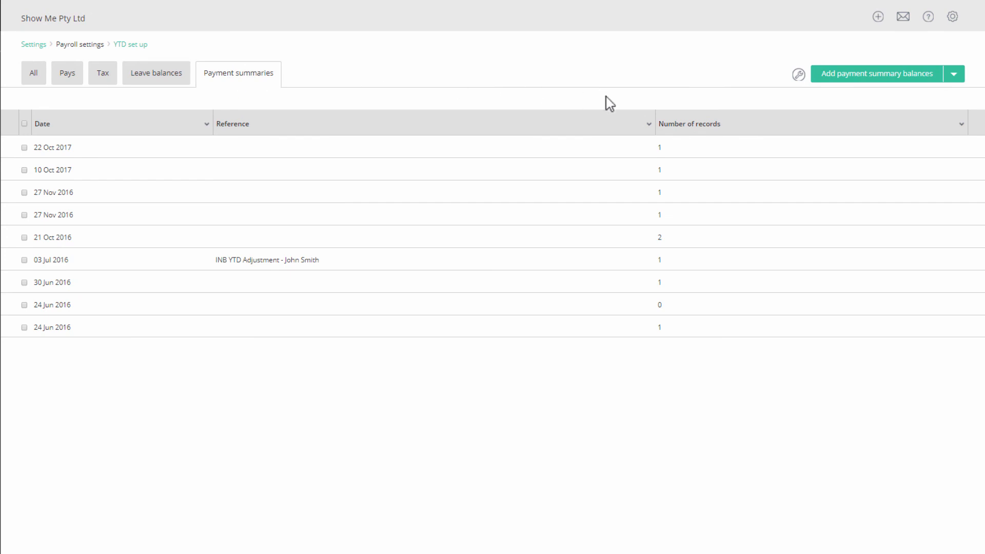
click(847, 77)
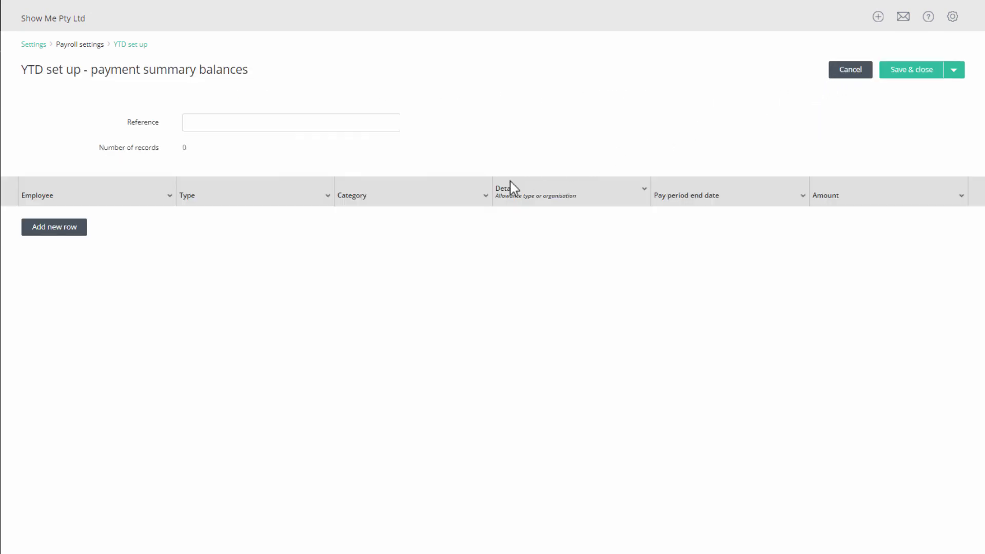
- Add a balance row for the terminated employee with type INB and category Lump sum D
click(77, 229)
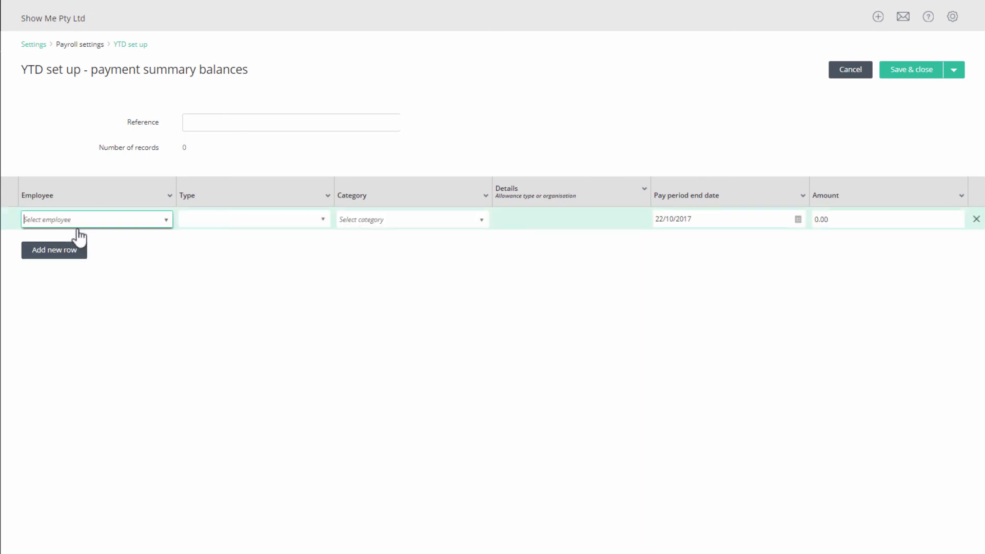
click(164, 225)
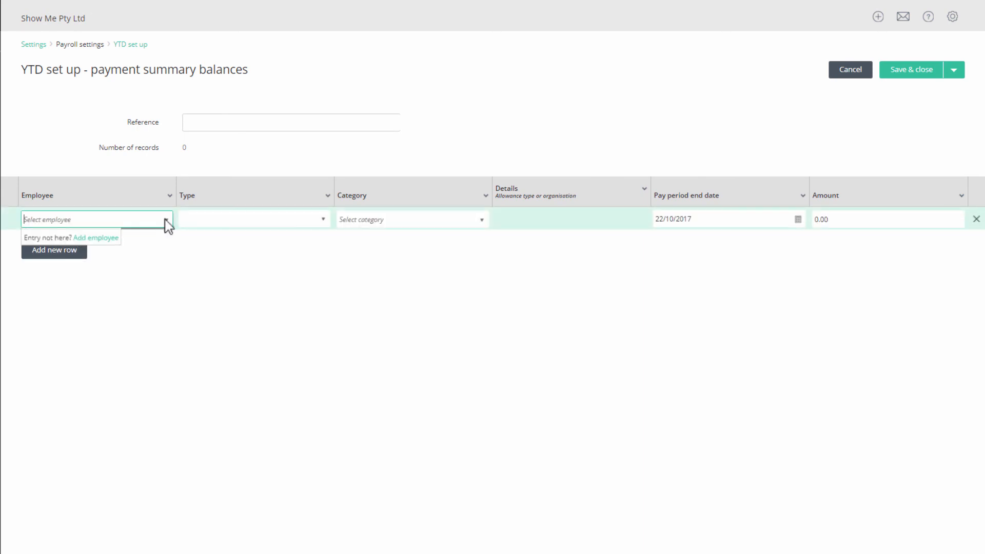
click(105, 297)
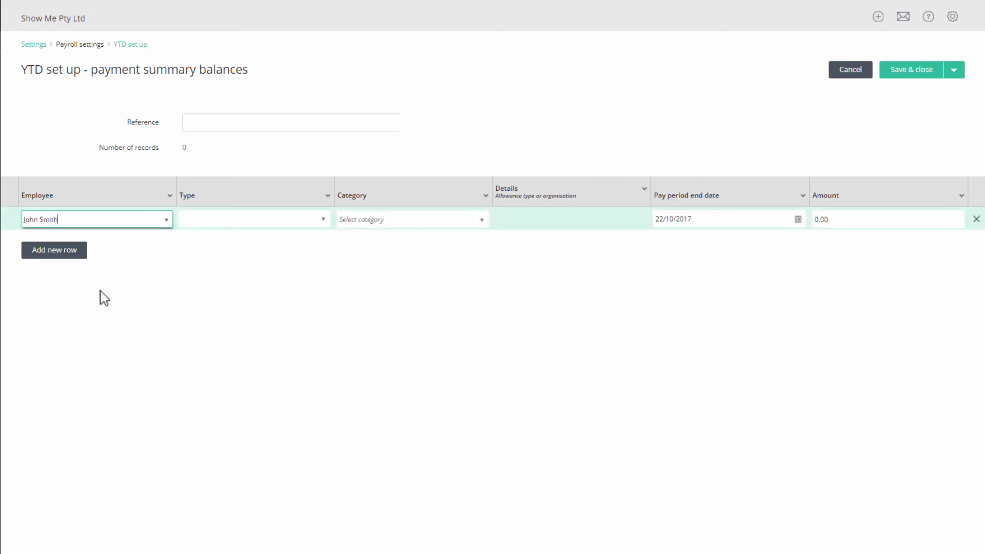
click(326, 221)
click(235, 237)
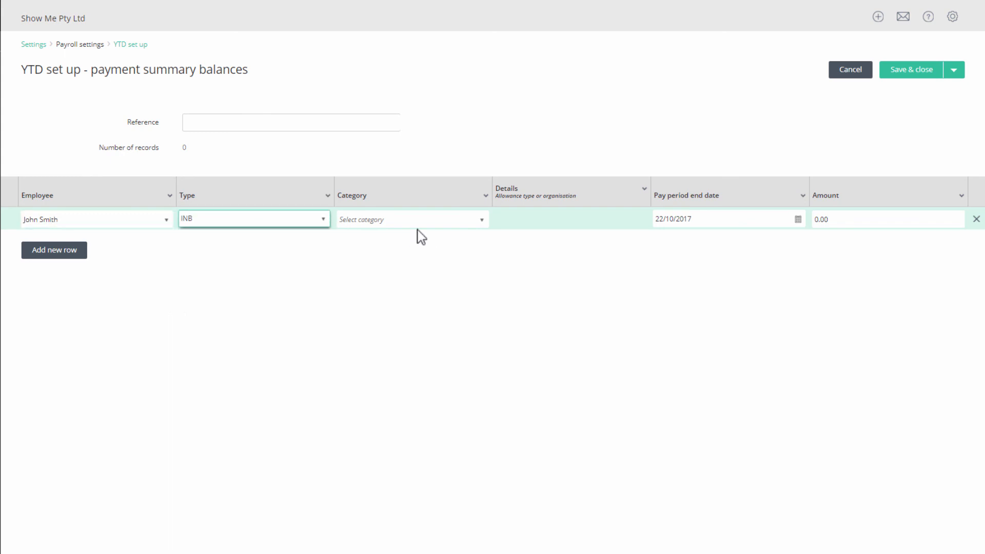
click(484, 223)
click(439, 319)
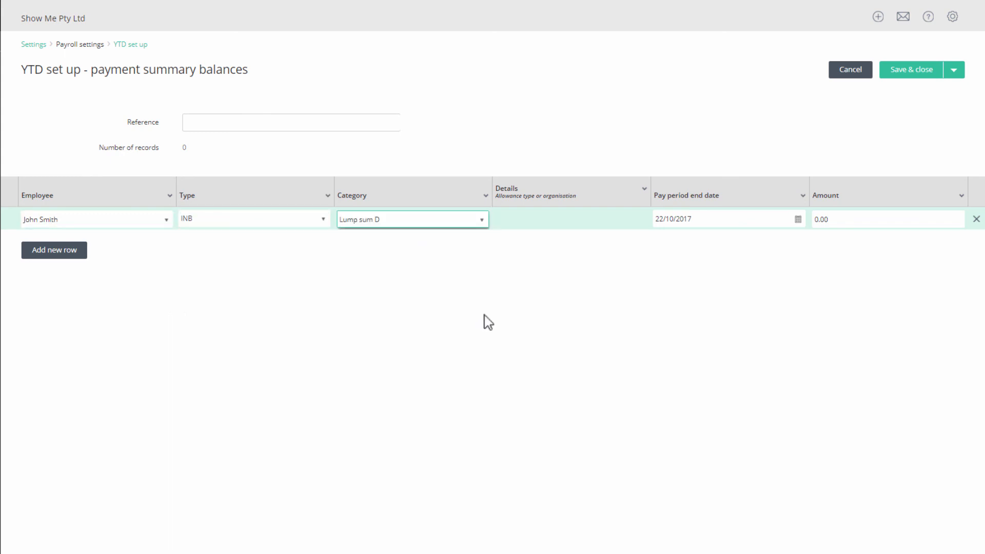
- Set the Lump sum D row's pay period end date to 20/10/2017 and amount to 2,000, and save the balances
click(798, 220)
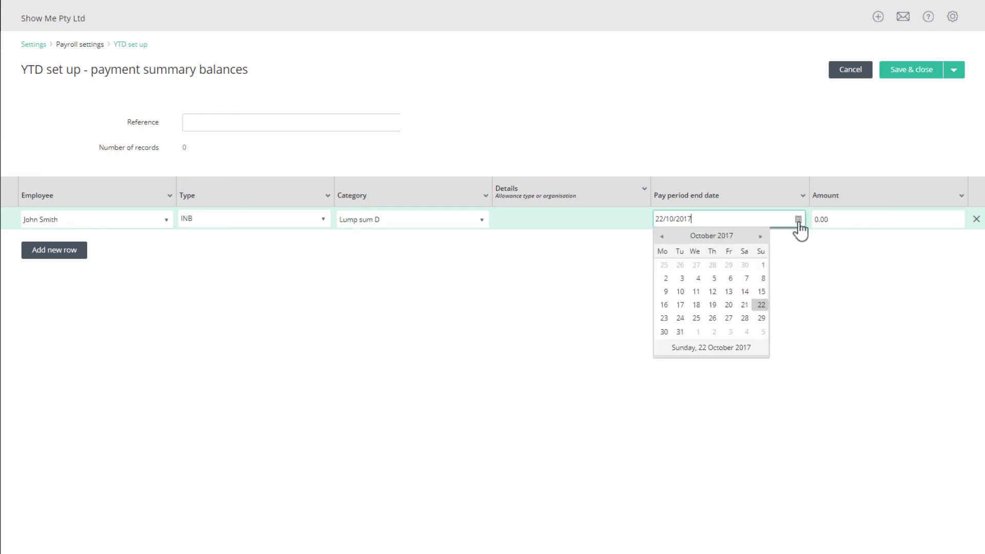
click(733, 305)
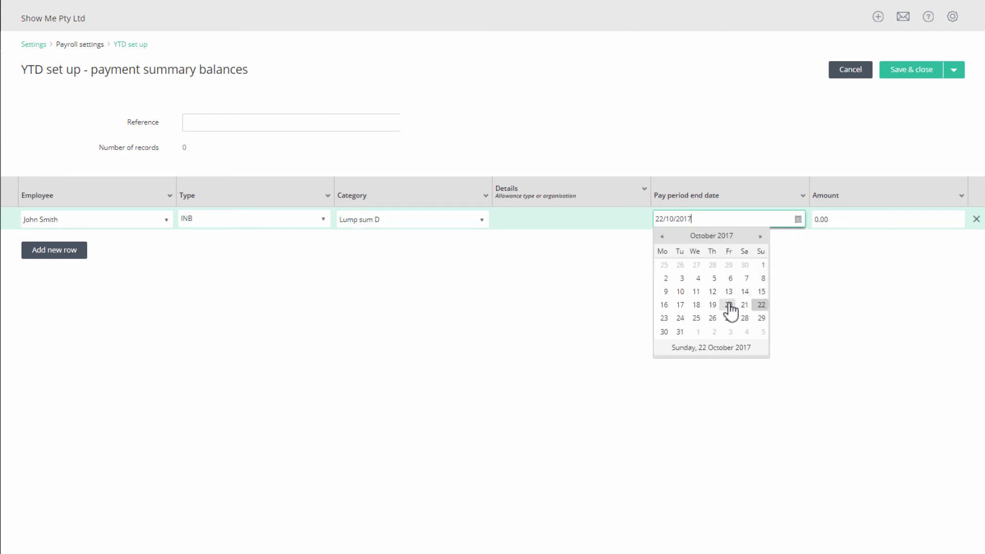
click(841, 215)
text(2000)
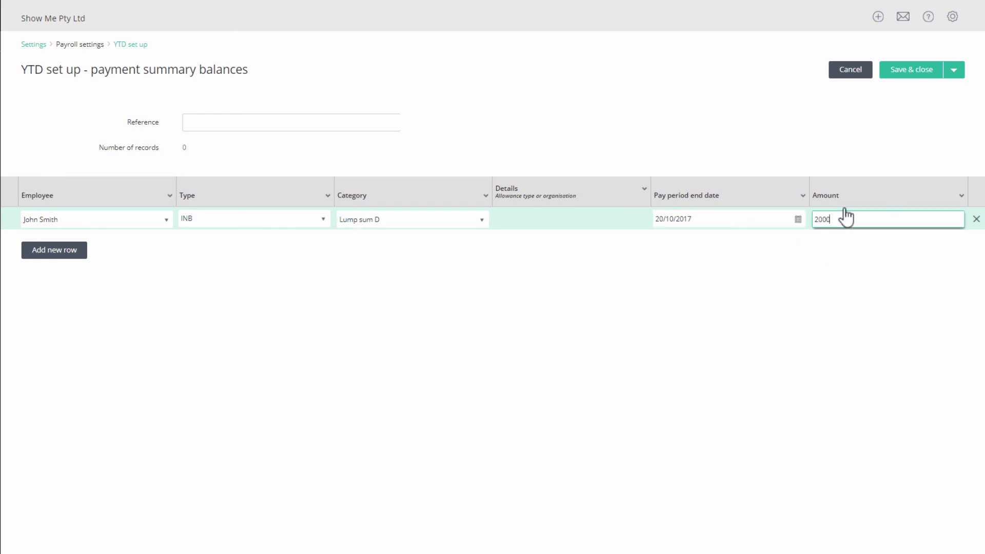
click(841, 243)
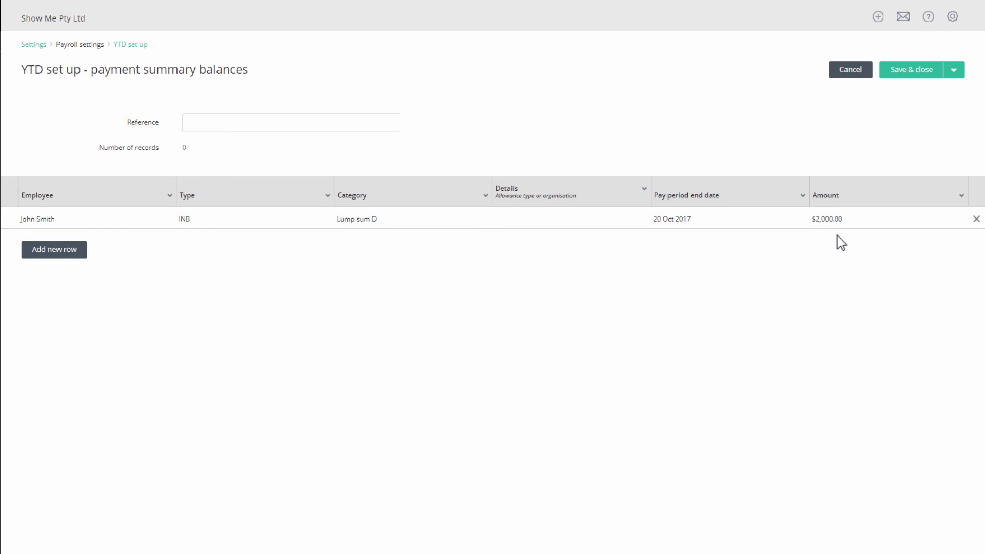
click(913, 73)
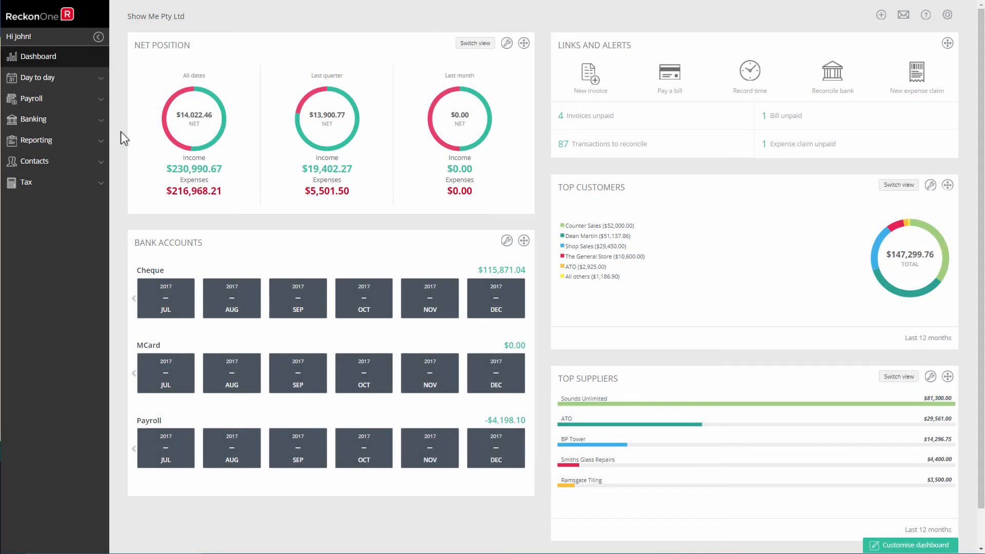
- Open the payroll's list of INB payment summaries
click(101, 105)
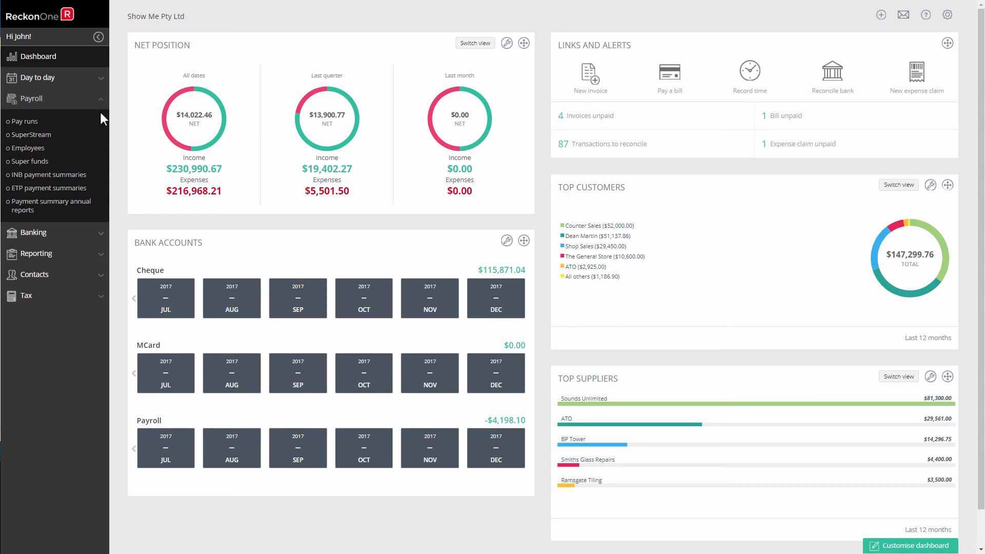
click(81, 176)
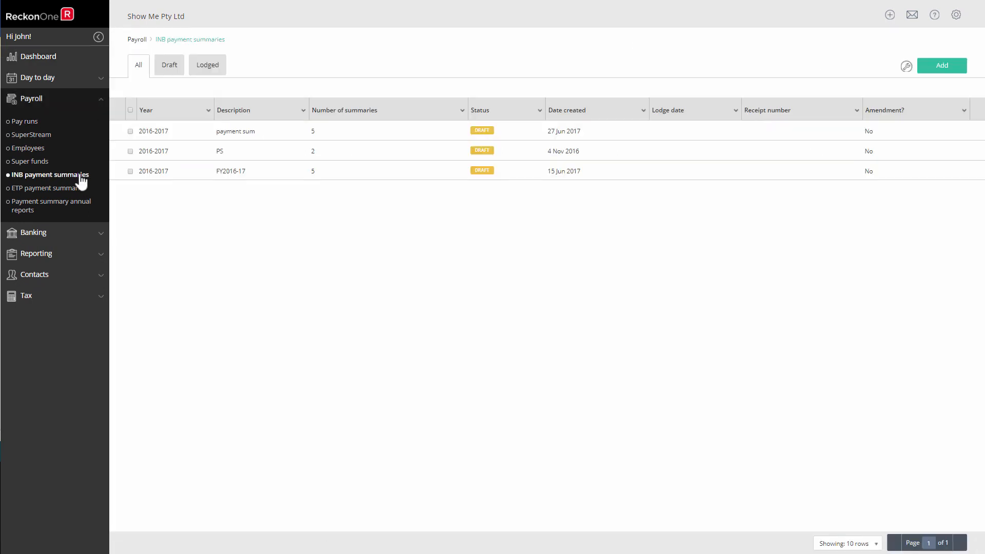